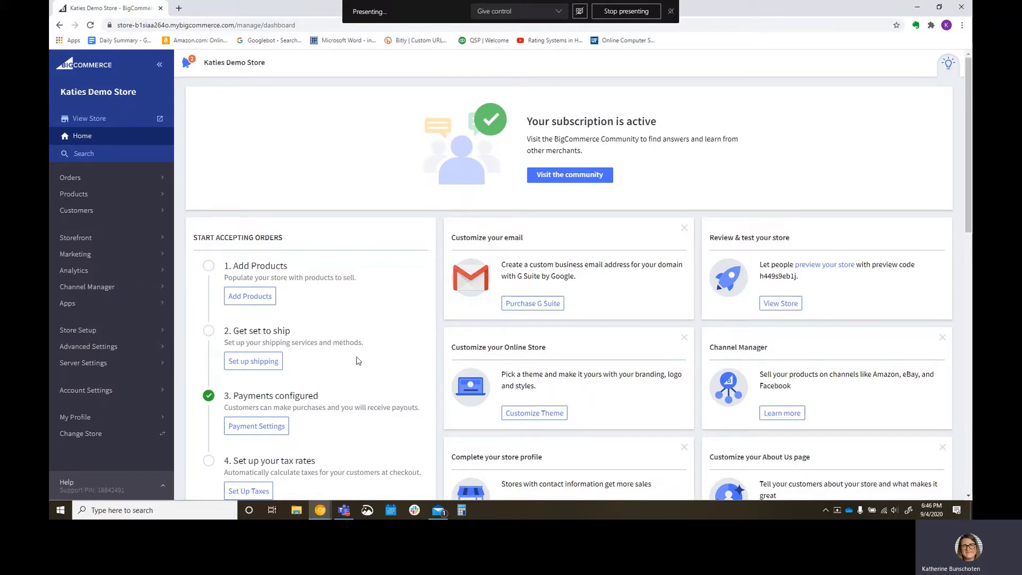
# Check the QuickBooks Online window, then return to the BigCommerce store window.
pyautogui.click(320, 510)
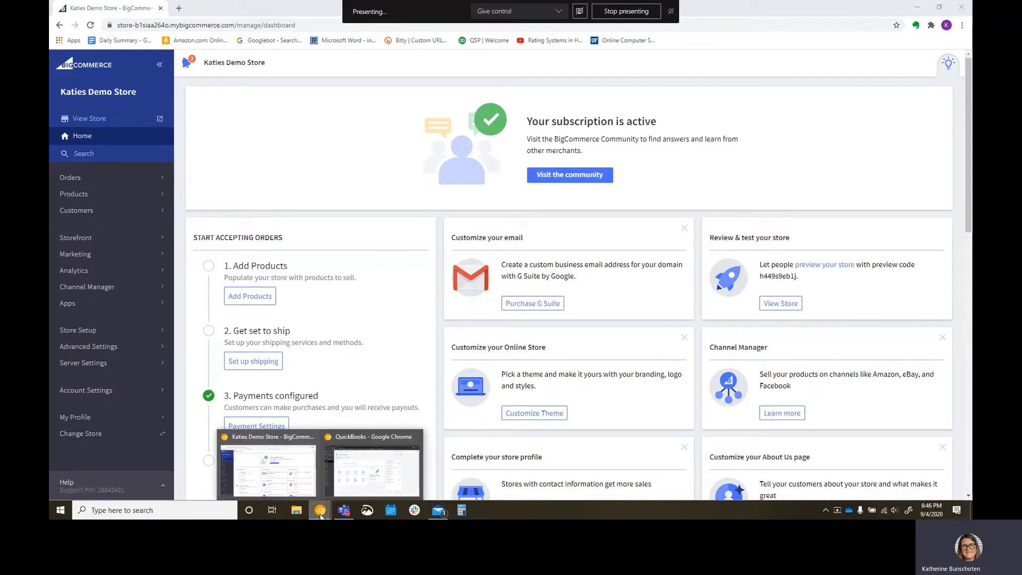
pyautogui.click(345, 489)
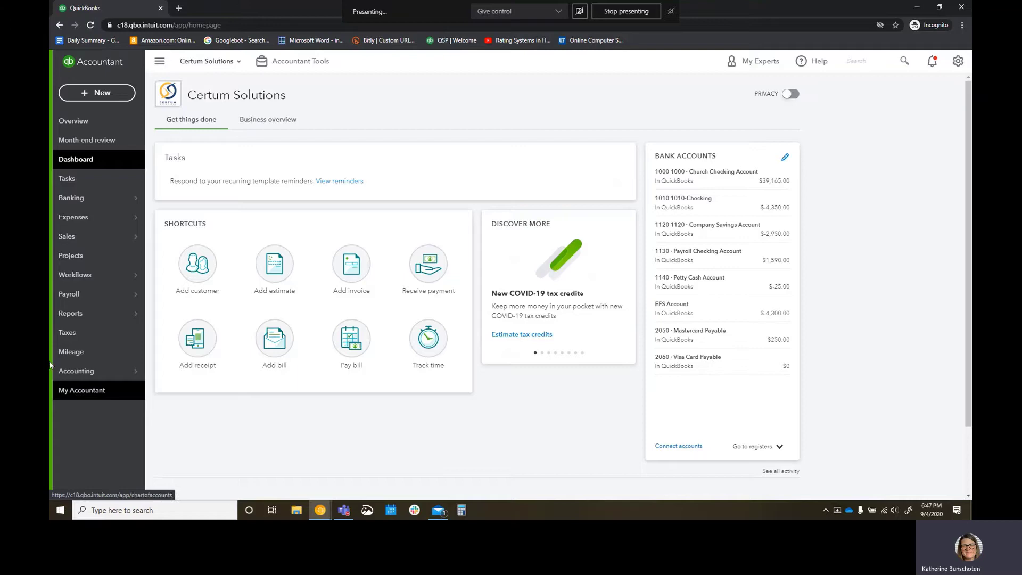
pyautogui.click(320, 510)
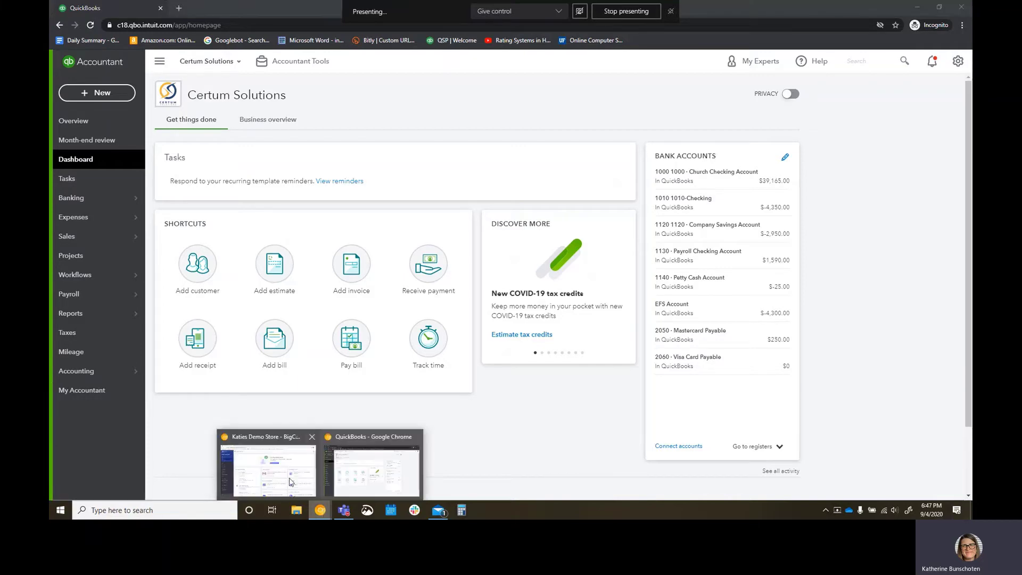
pyautogui.click(276, 462)
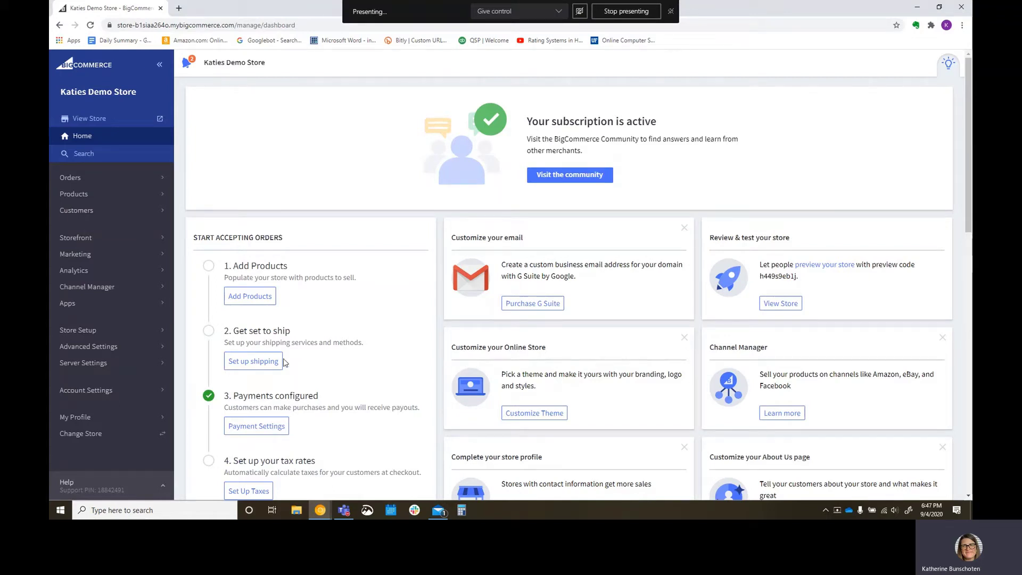
# Open the full BigCommerce app marketplace and search it for 'quickbooks'.
pyautogui.click(141, 307)
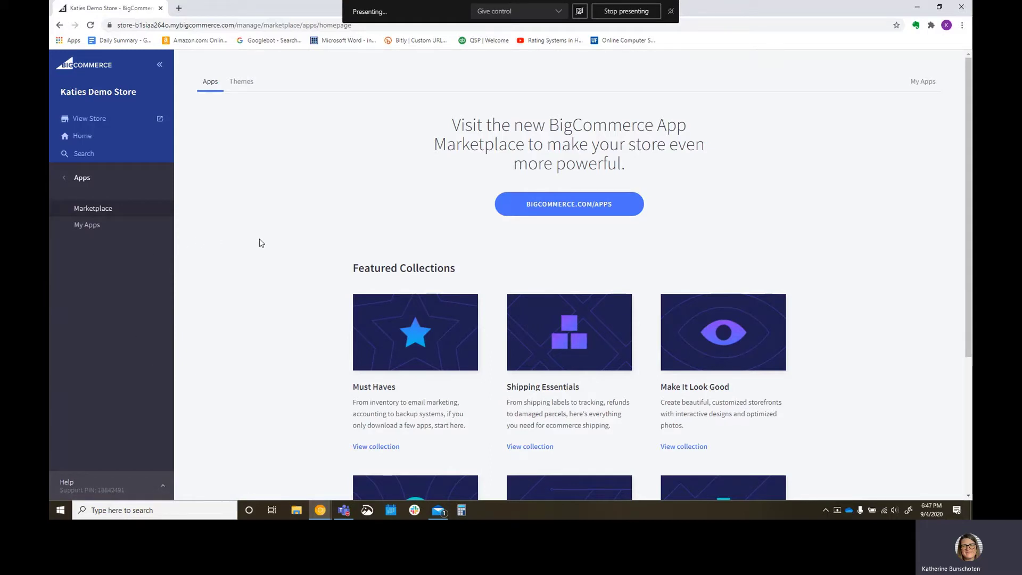
pyautogui.click(535, 204)
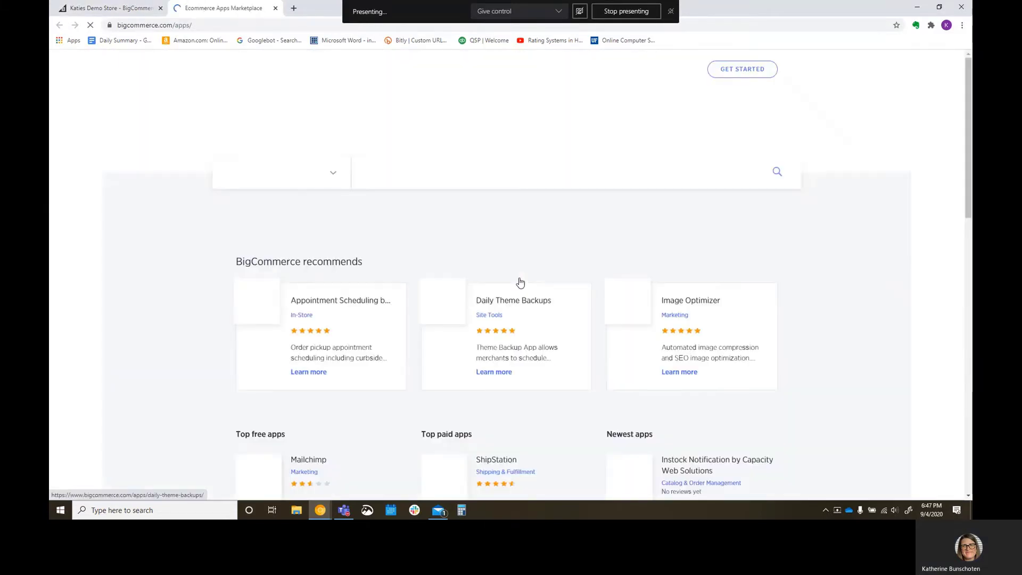
pyautogui.scroll(-1, 478, 315)
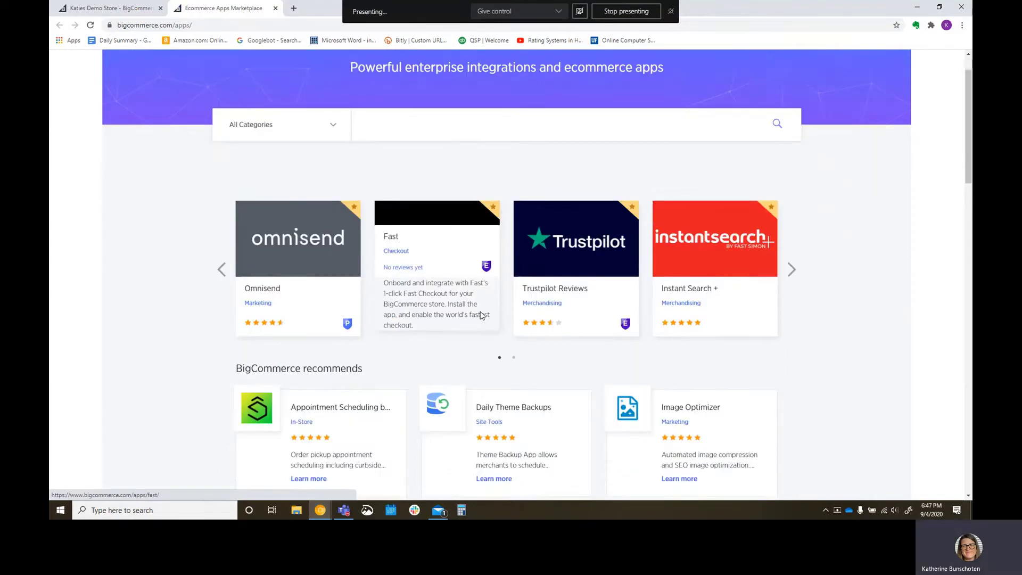
pyautogui.scroll(1, 484, 234)
pyautogui.click(412, 179)
pyautogui.write('quickbooks')
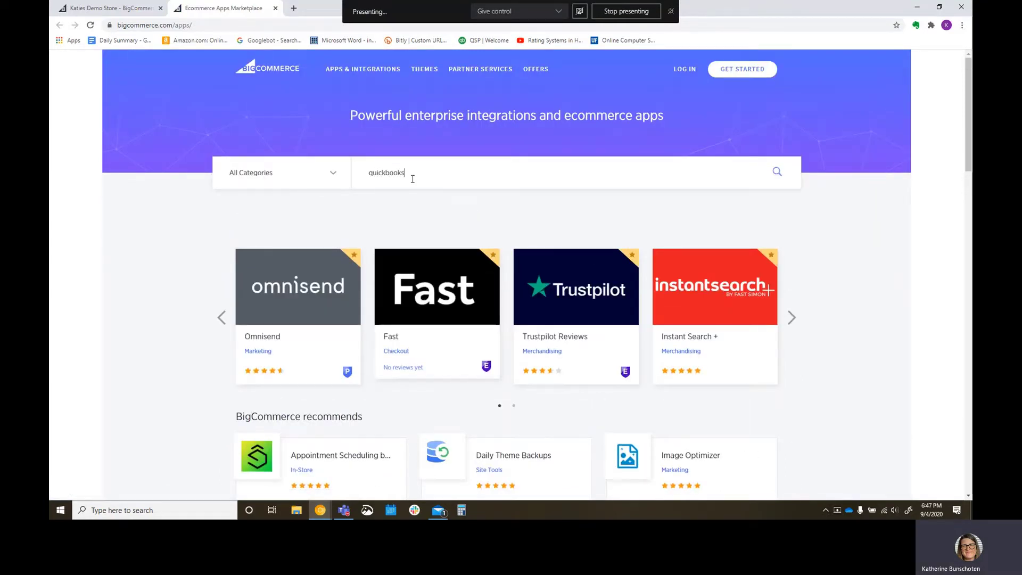
pyautogui.press('Return')
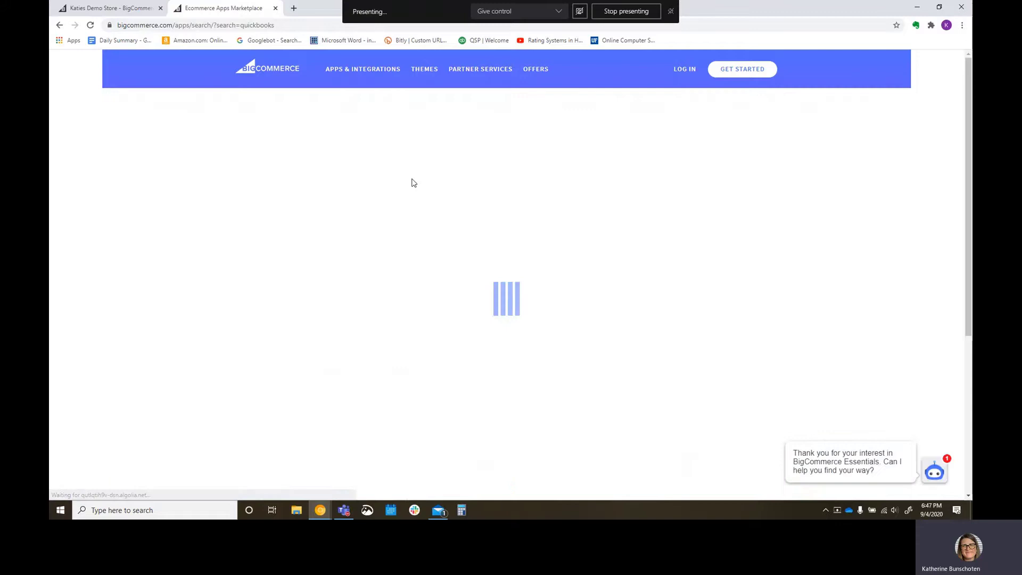
# Open the QuickBooks Online app card and choose GET THIS APP.
pyautogui.moveTo(453, 296)
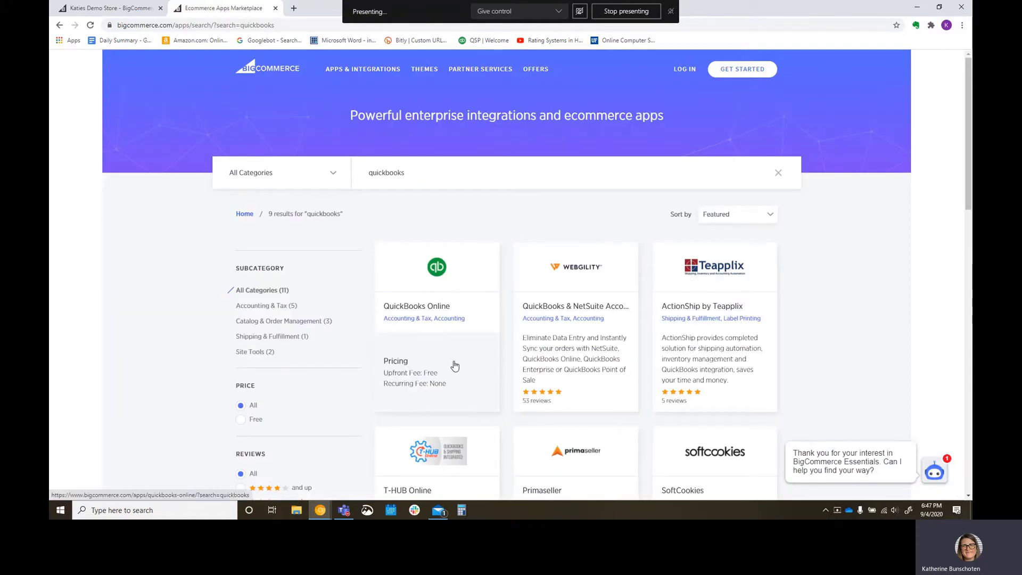
pyautogui.moveTo(632, 353)
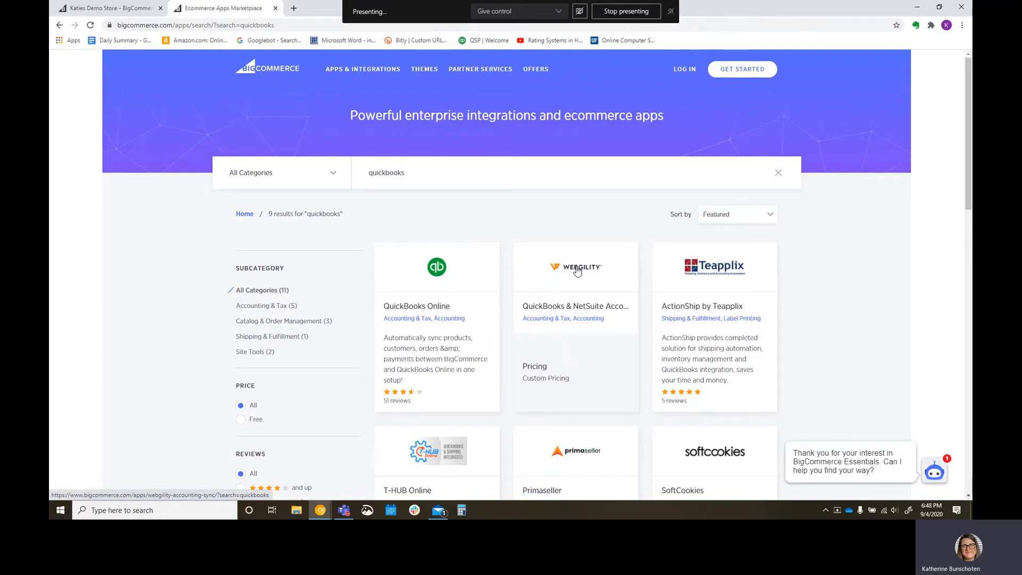
pyautogui.click(445, 307)
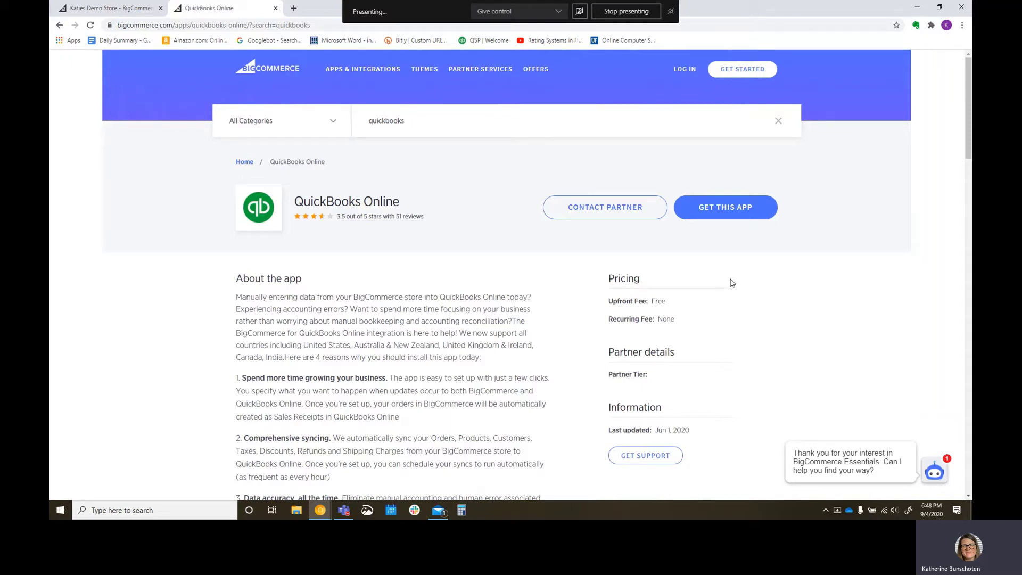
pyautogui.click(731, 211)
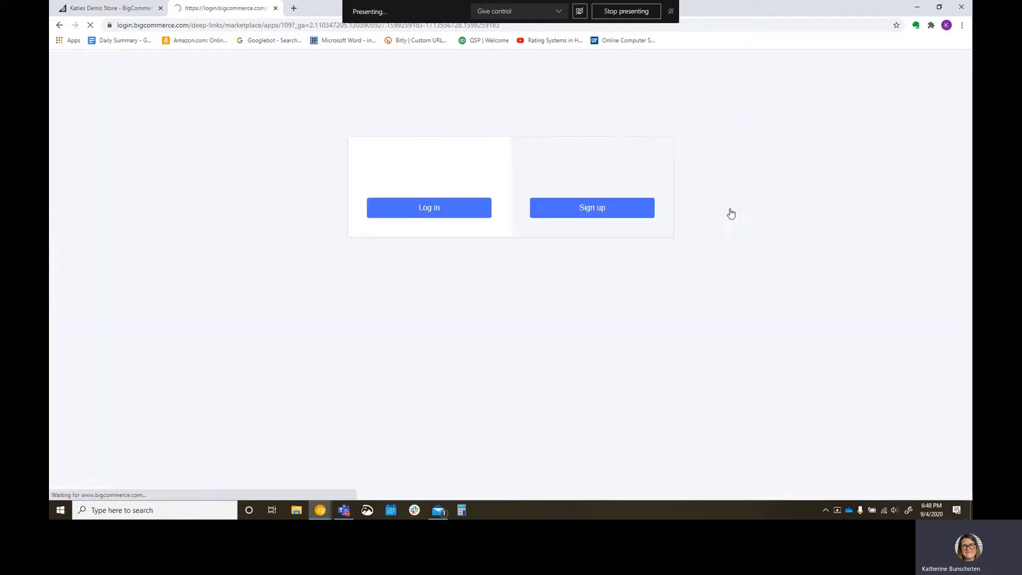
# Log in as an existing store, install QuickBooks Online on Katies Demo Store, and confirm its permissions.
pyautogui.click(454, 208)
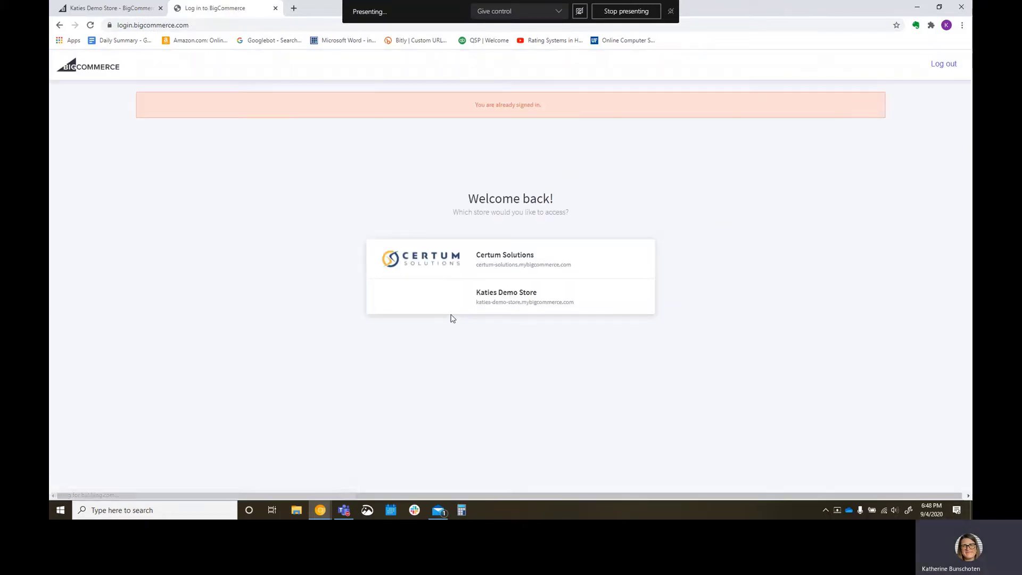
pyautogui.click(527, 295)
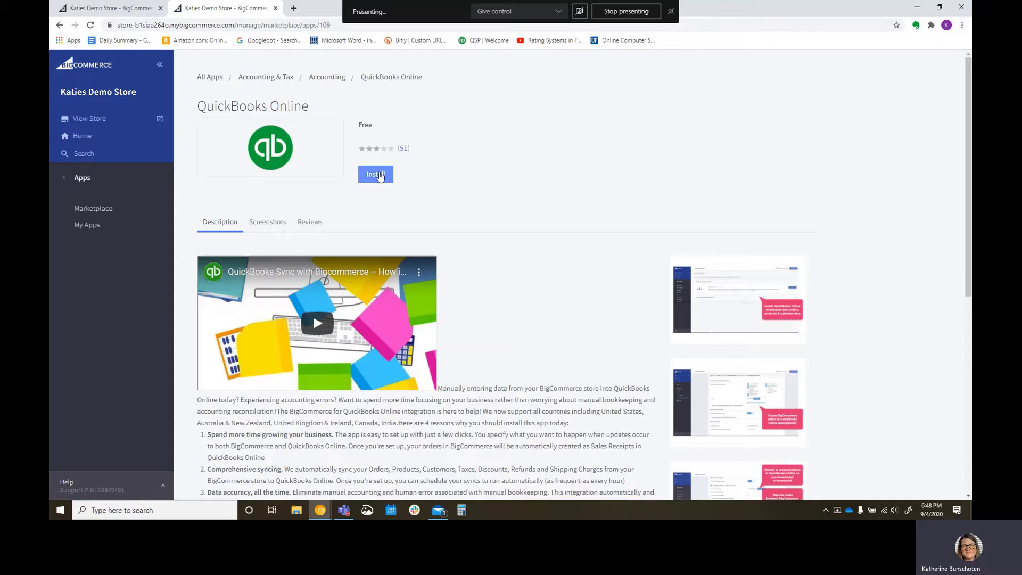
pyautogui.click(380, 176)
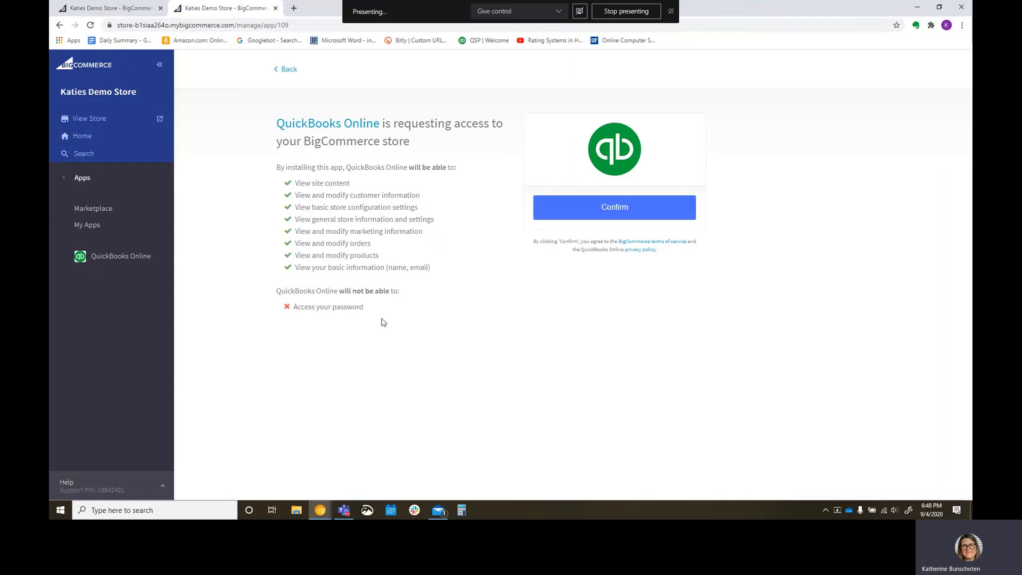
pyautogui.click(630, 209)
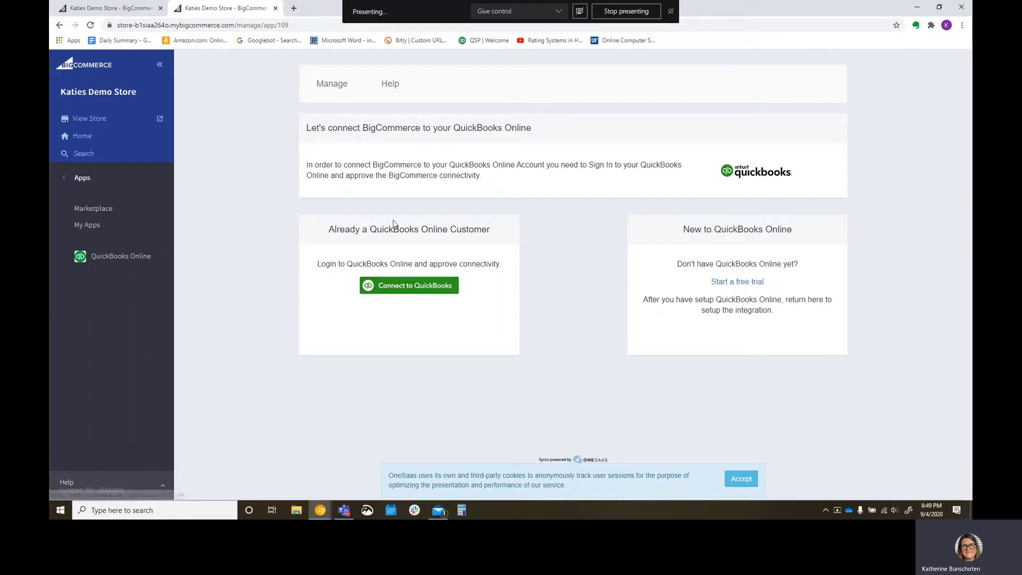
# Connect to QuickBooks through the Intuit sign-in and continue with the Certum Solutions company.
pyautogui.moveTo(329, 229); pyautogui.dragTo(506, 240)
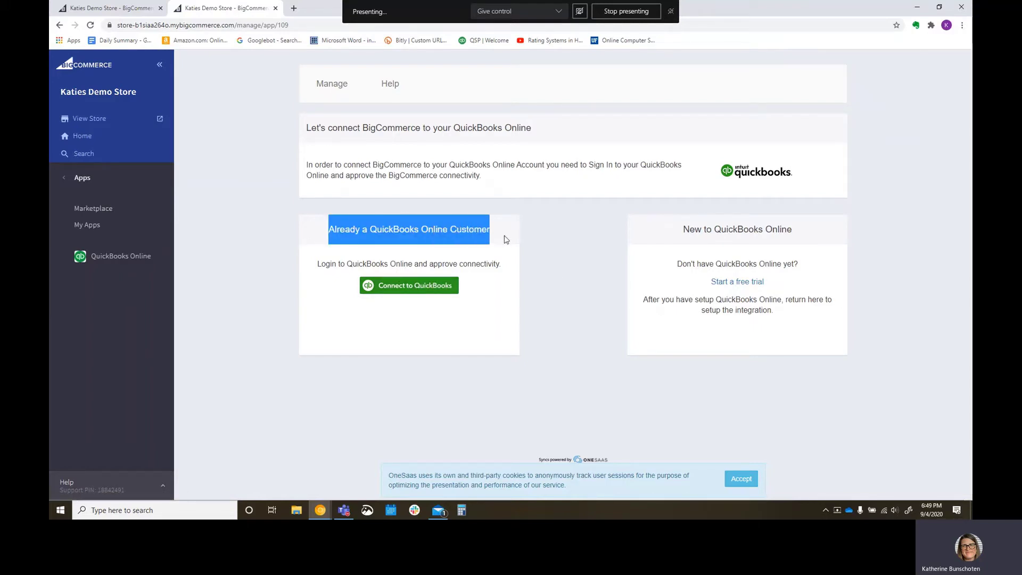
pyautogui.click(431, 288)
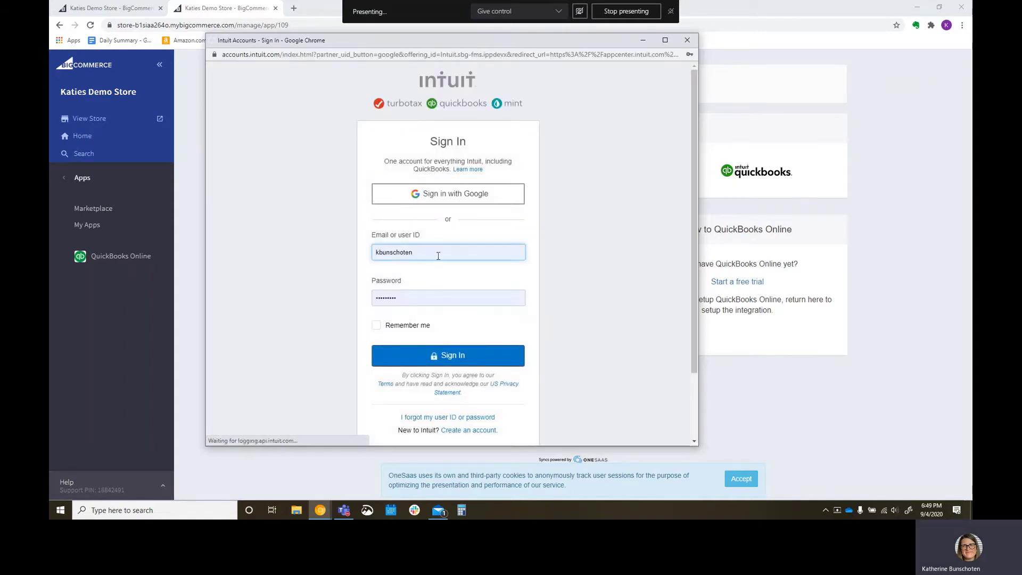
pyautogui.click(438, 255)
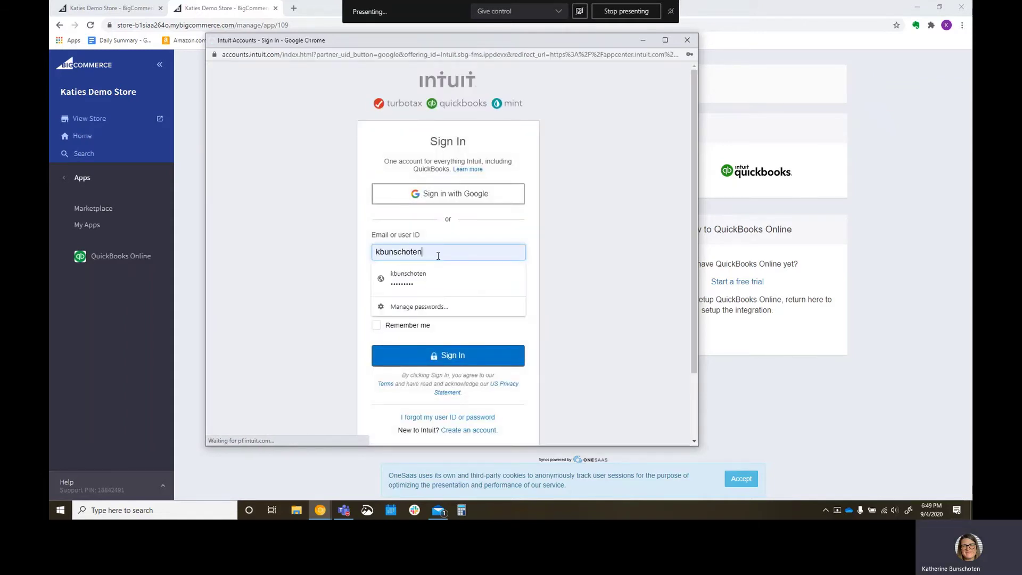
pyautogui.click(605, 244)
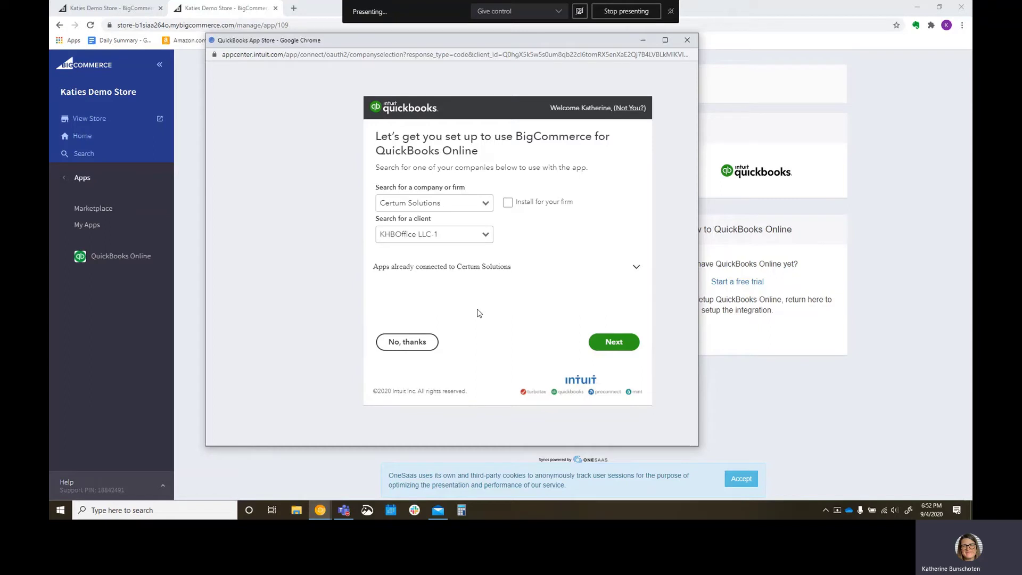
pyautogui.click(614, 343)
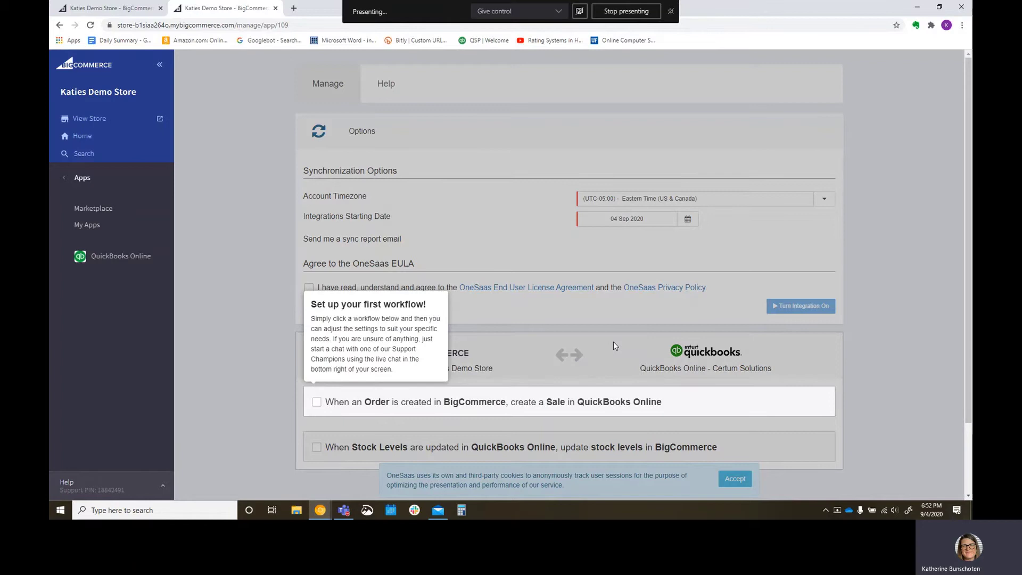
# Keep 04 Sep 2020 as the integration start date and accept the OneSaas licence agreement.
pyautogui.click(259, 232)
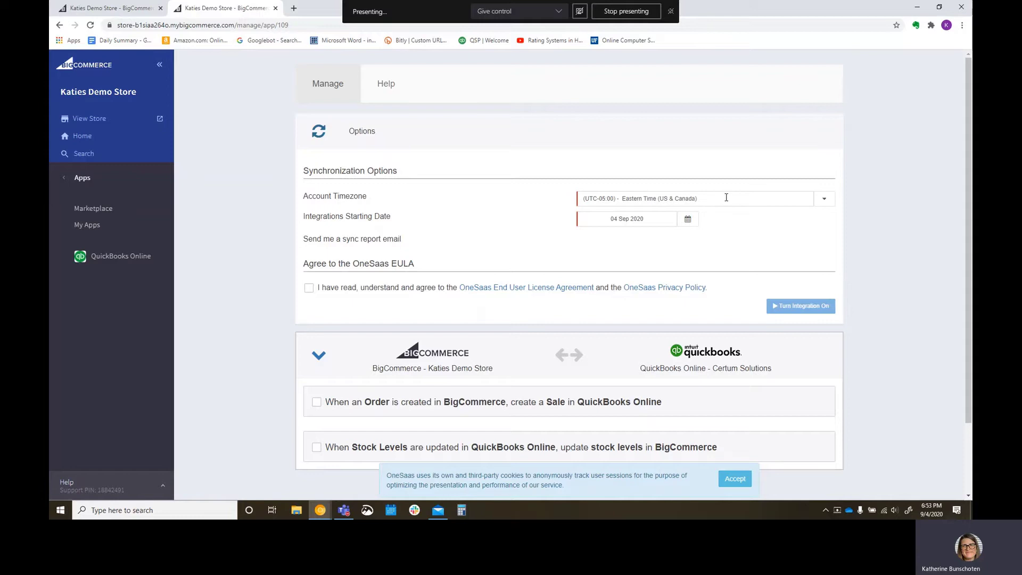
pyautogui.click(655, 219)
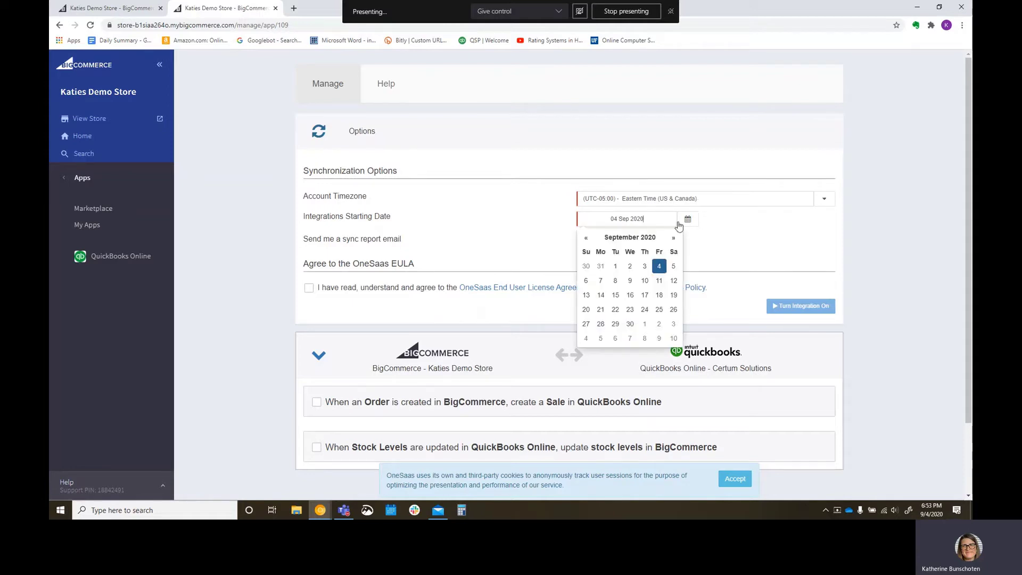
pyautogui.click(719, 243)
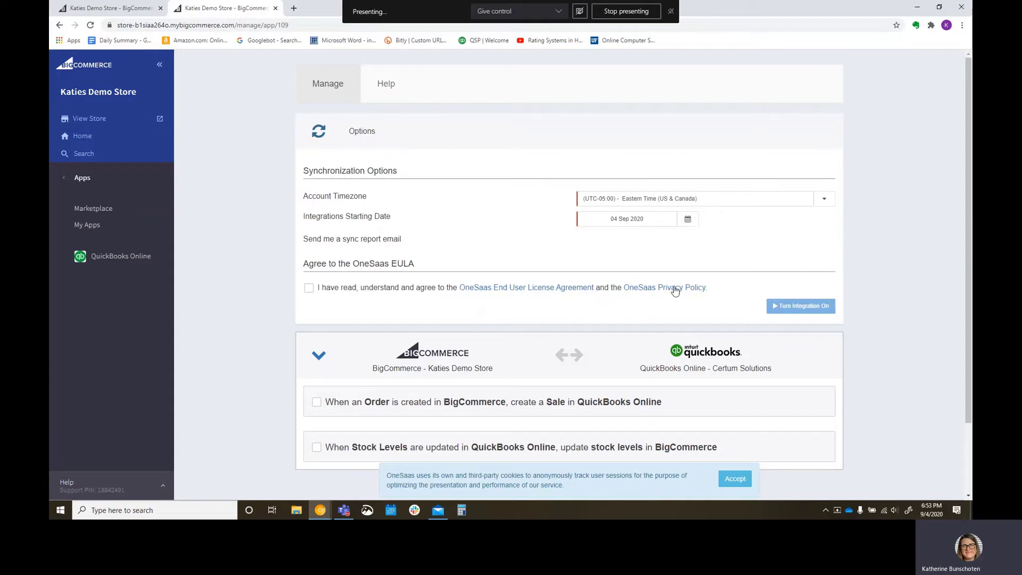
pyautogui.click(309, 288)
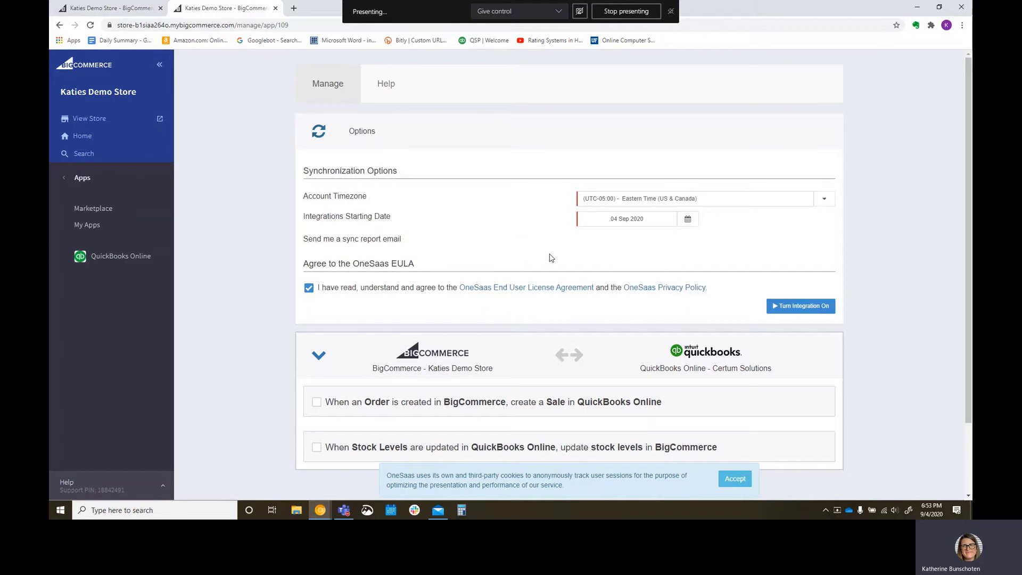
# Bring up the 'Set up your first workflow!' tip above the workflow list.
pyautogui.scroll(-2, 708, 316)
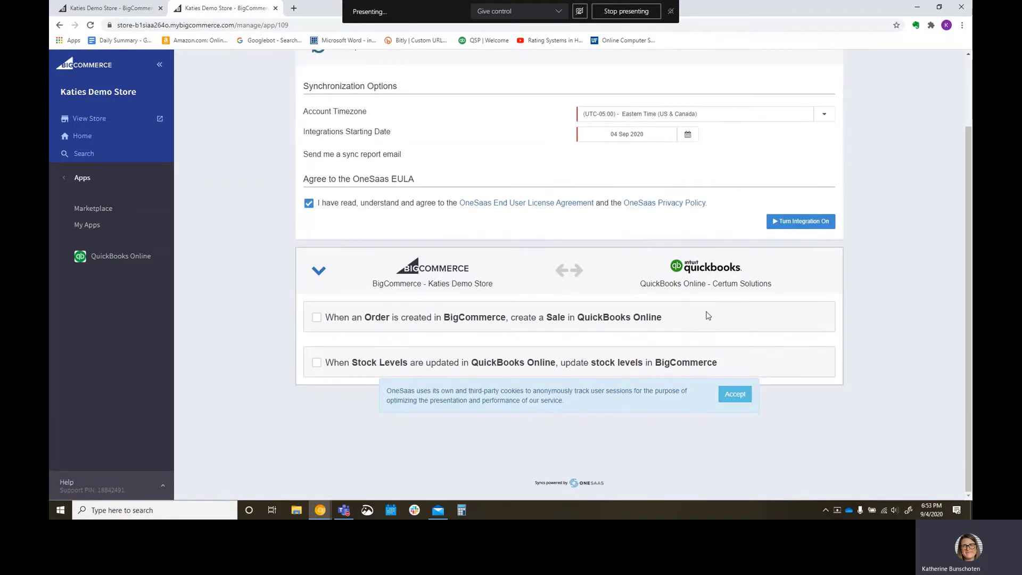
pyautogui.click(799, 222)
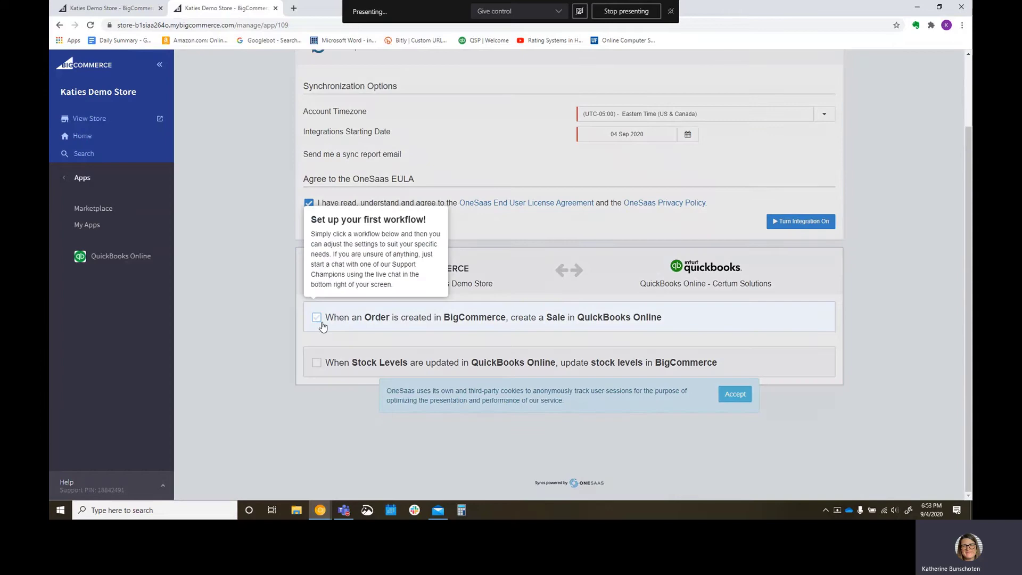
pyautogui.click(316, 318)
# Tick 'When an Order is created in BigCommerce, create a Sale' and accept the cookie banner.
pyautogui.click(316, 317)
pyautogui.scroll(-3, 403, 276)
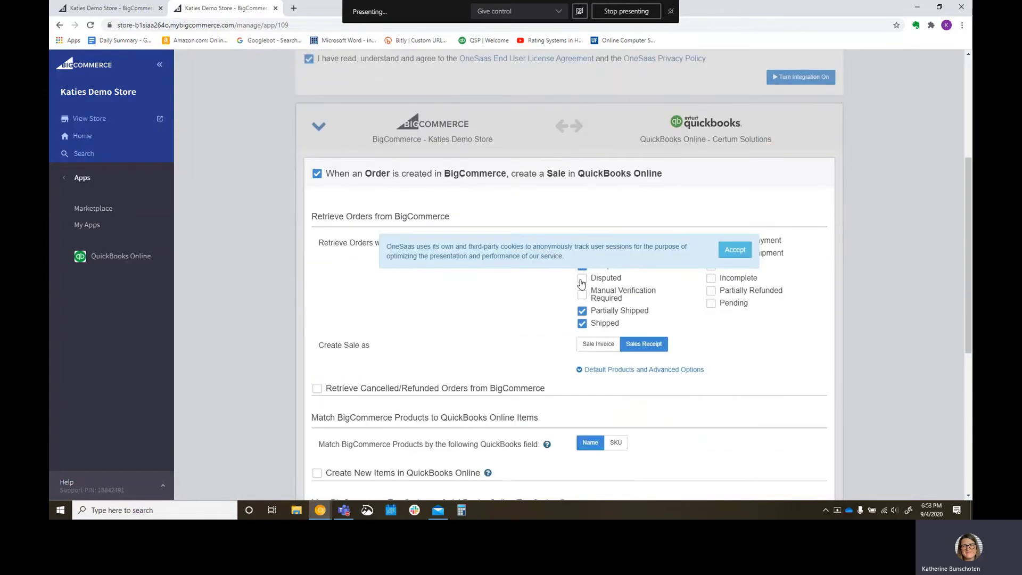
pyautogui.click(734, 250)
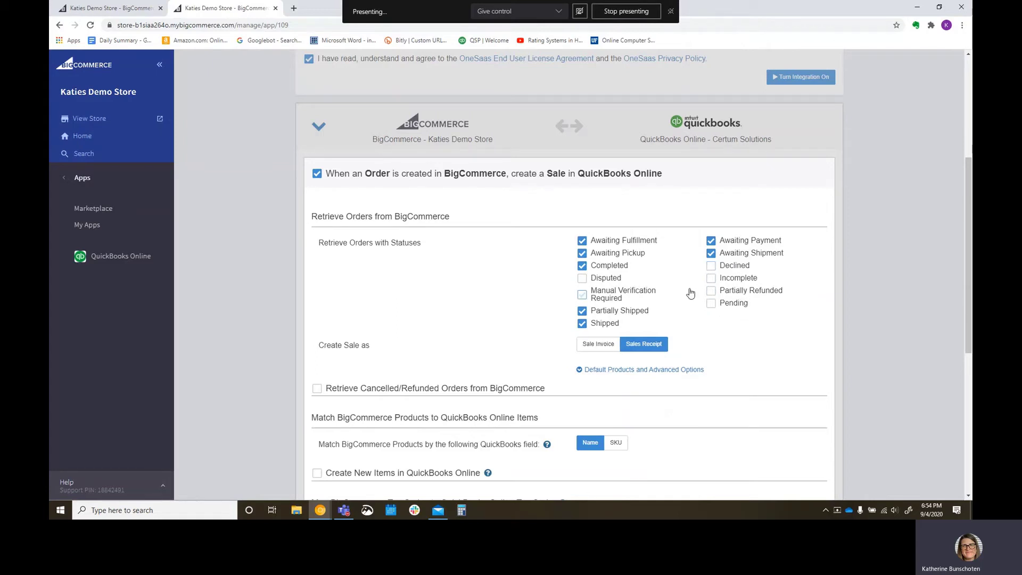
pyautogui.scroll(-1, 691, 294)
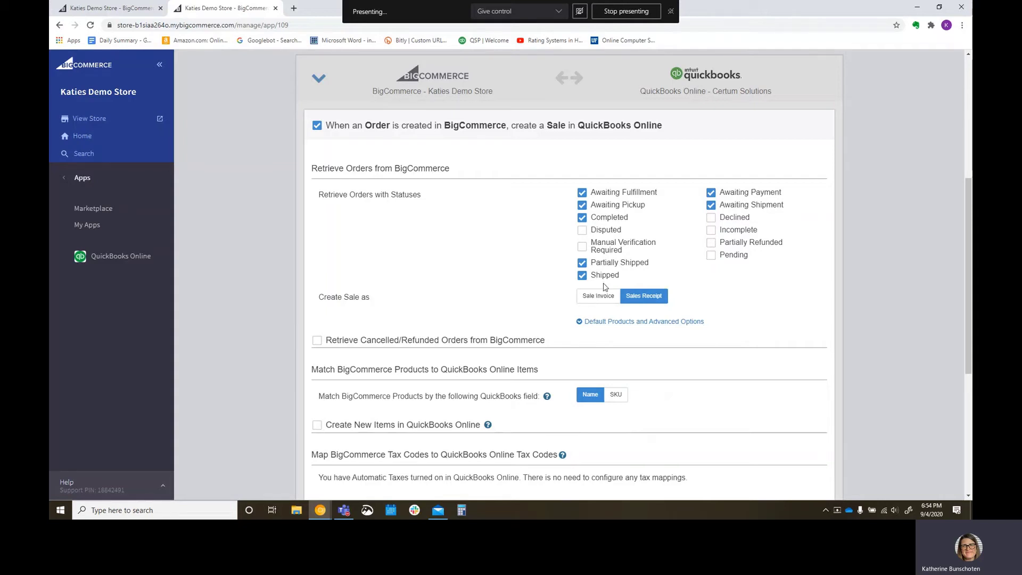
# Reveal the default product options, keeping order prefix BC and the default shipping product.
pyautogui.click(618, 322)
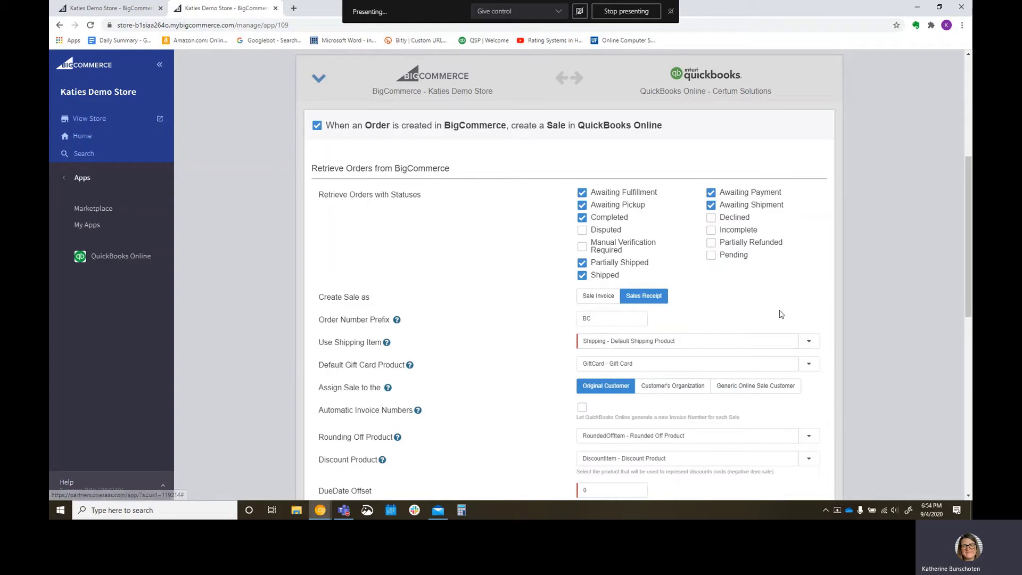
pyautogui.scroll(-2, 788, 322)
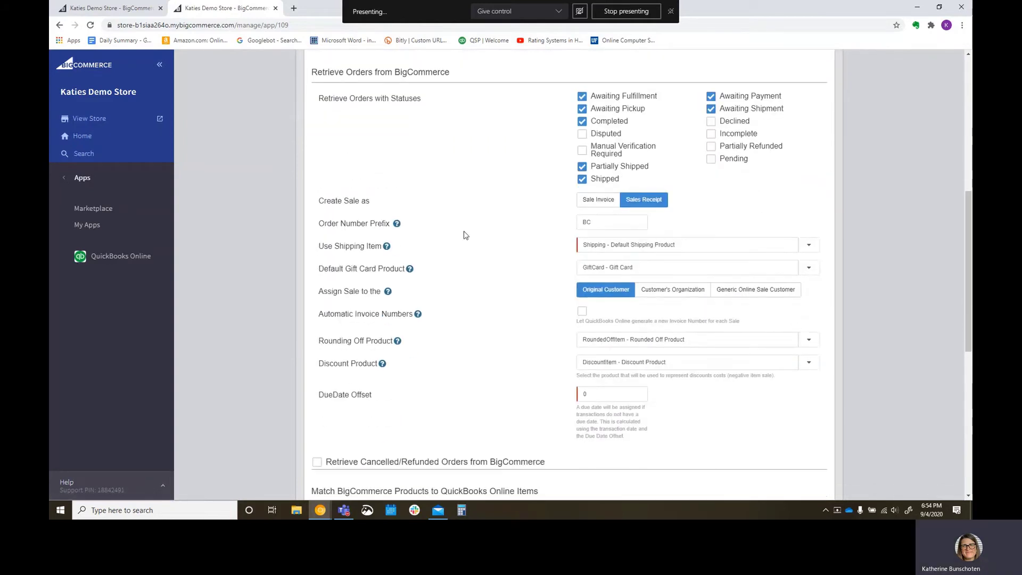
pyautogui.click(597, 220)
pyautogui.moveTo(597, 220); pyautogui.dragTo(581, 217)
pyautogui.click(740, 240)
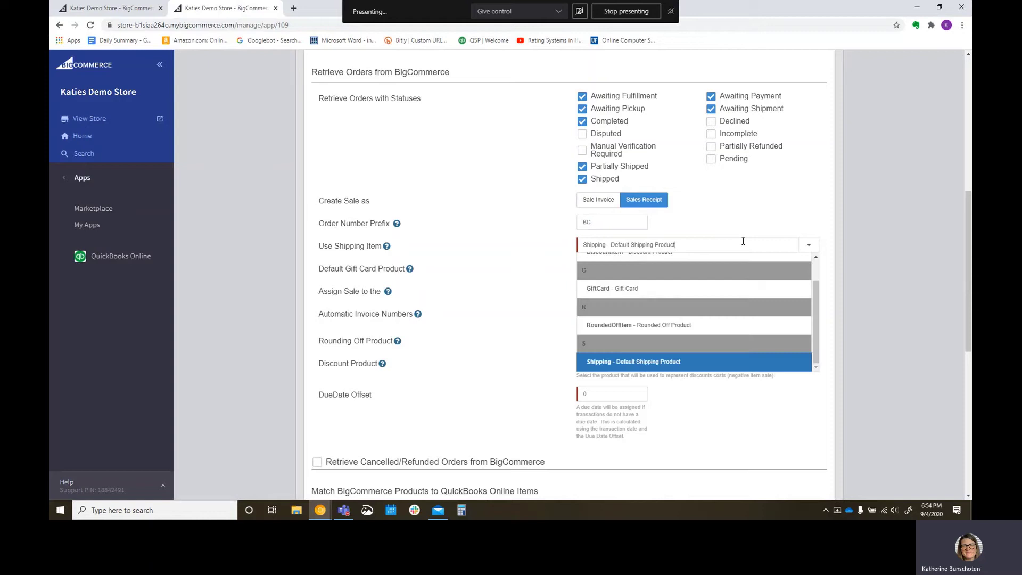
pyautogui.click(739, 237)
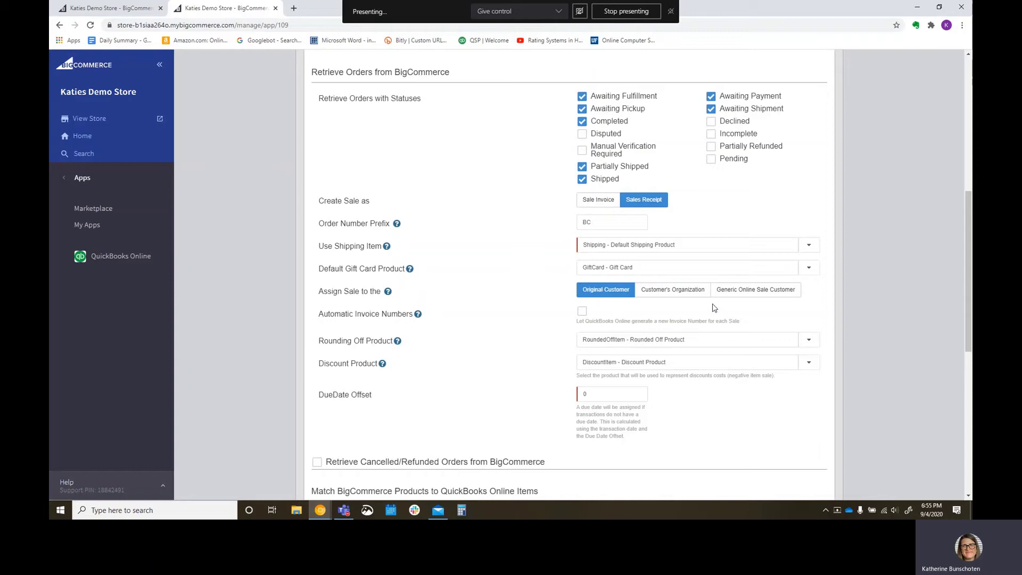
# Turn on Automatic Invoice Numbers from QuickBooks Online.
pyautogui.scroll(-2, 716, 308)
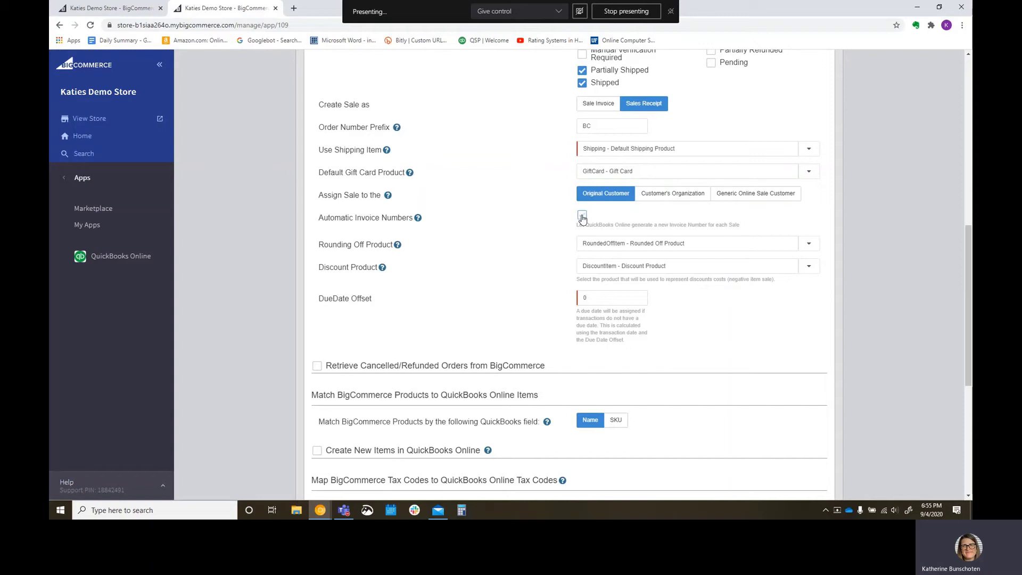
pyautogui.click(583, 216)
pyautogui.scroll(-2, 675, 223)
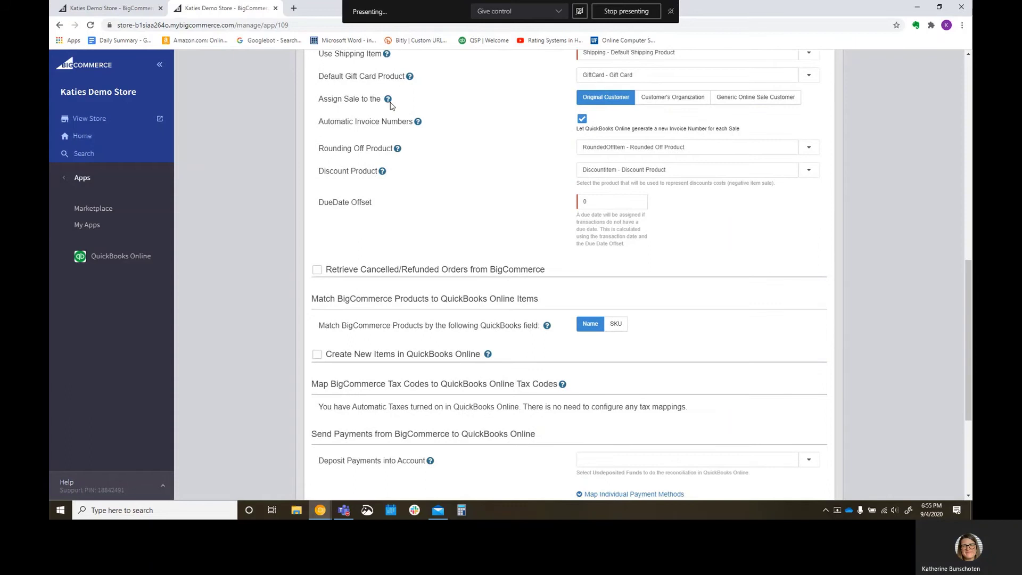
# Keep RoundedOffItem as the rounding off product and review the remaining advanced options.
pyautogui.moveTo(388, 100)
pyautogui.moveTo(419, 123)
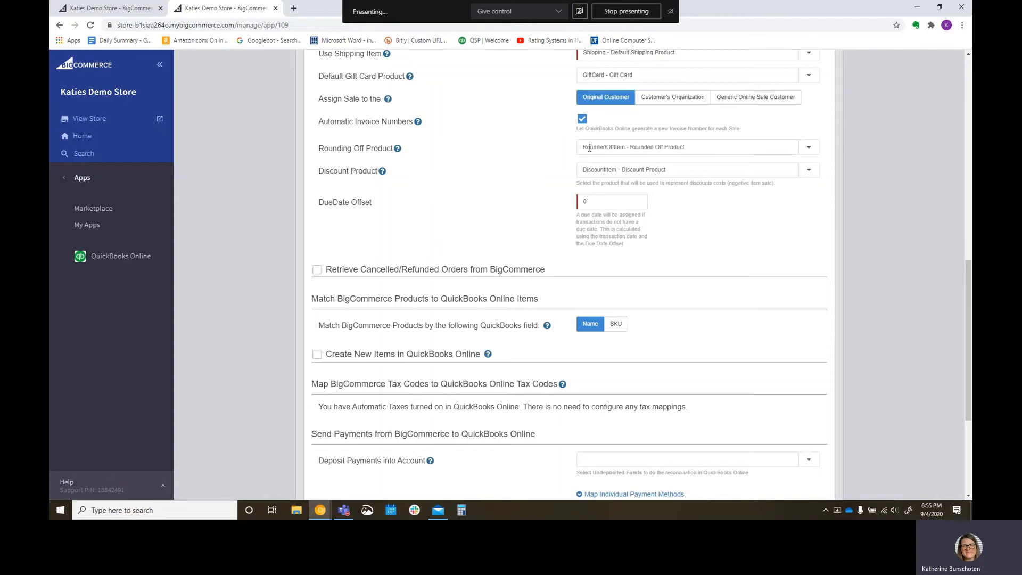
pyautogui.click(810, 150)
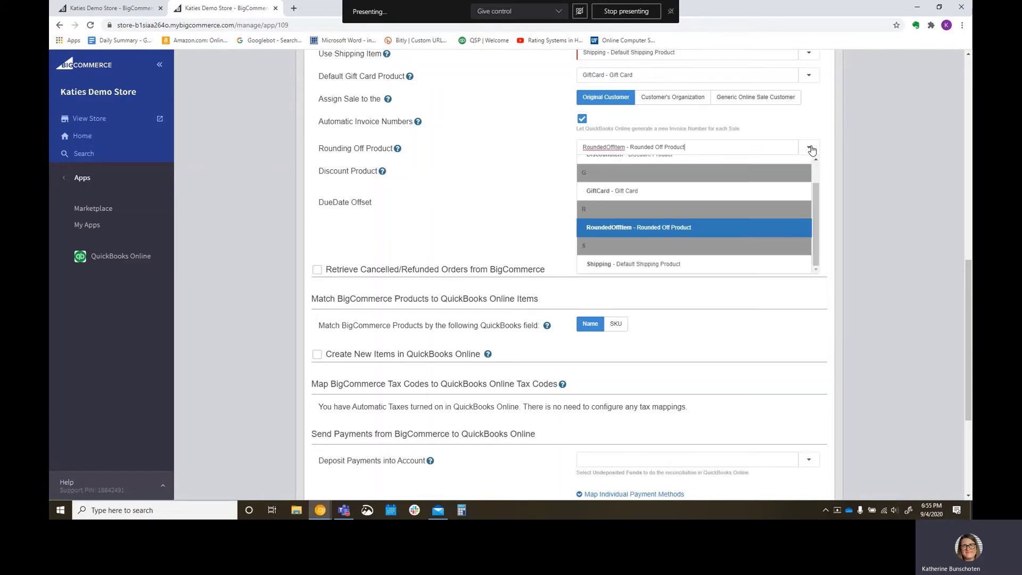
pyautogui.click(812, 150)
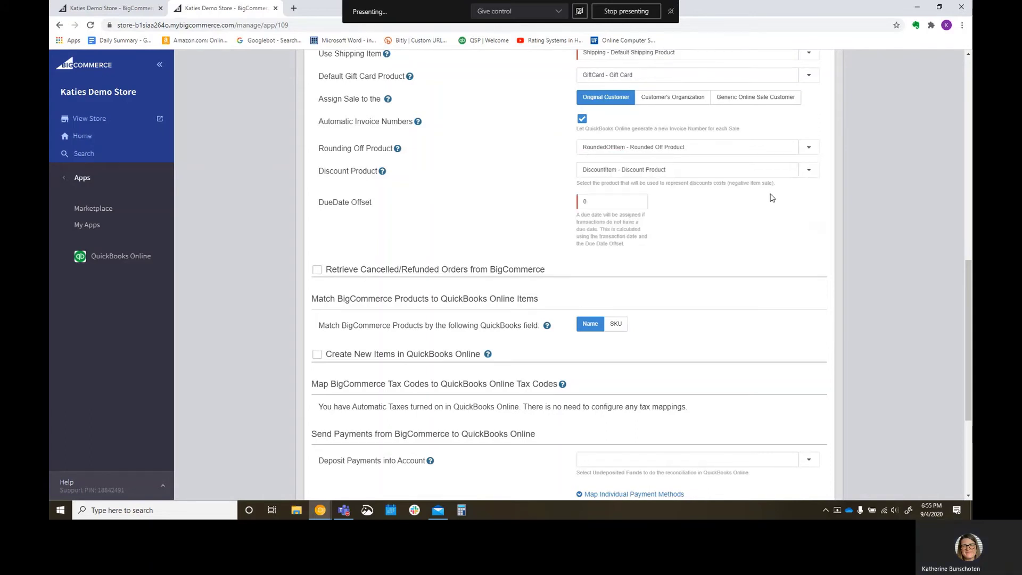
pyautogui.moveTo(398, 151)
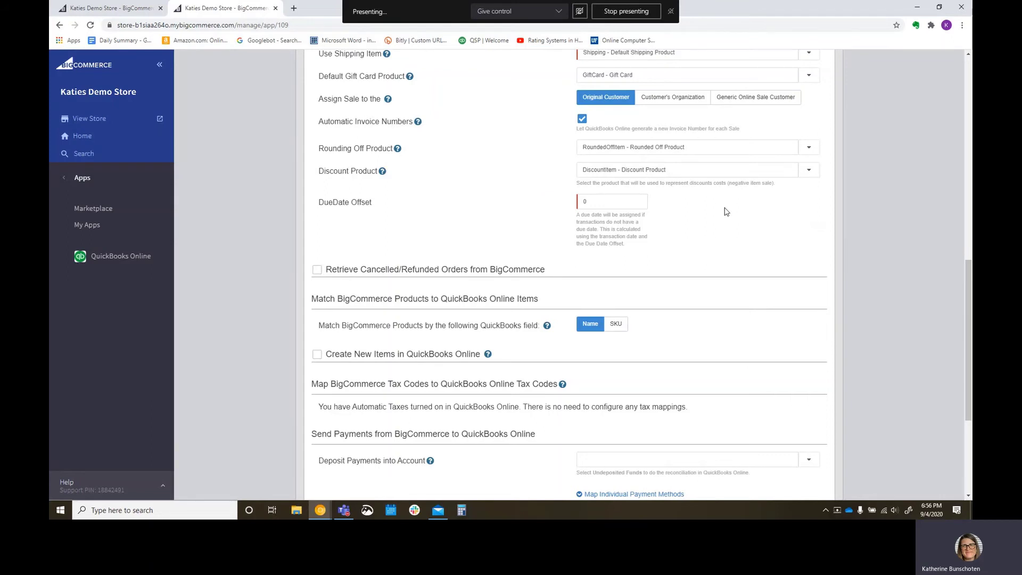
pyautogui.scroll(-2, 725, 211)
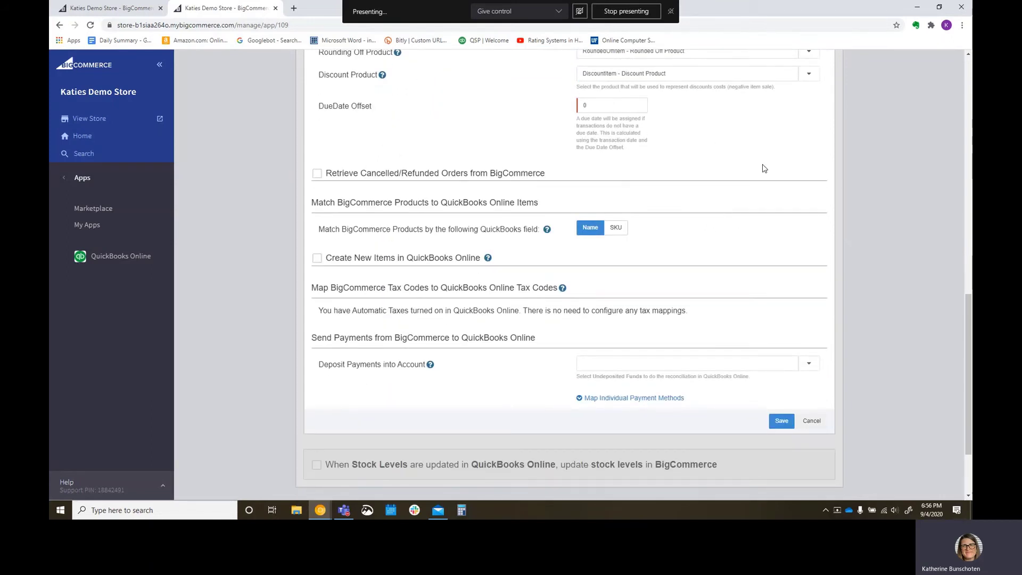
pyautogui.scroll(3, 743, 173)
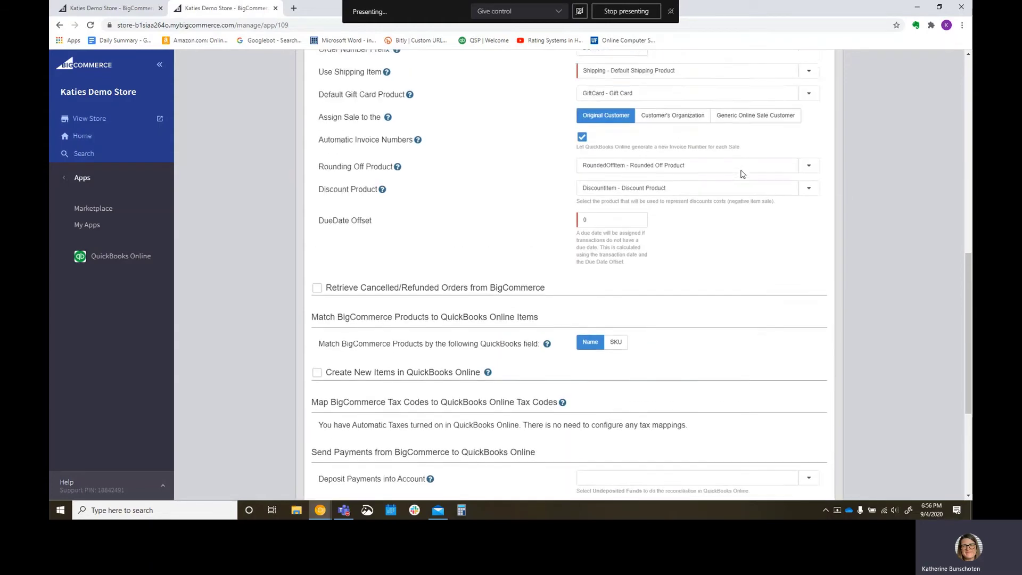
pyautogui.scroll(5, 743, 173)
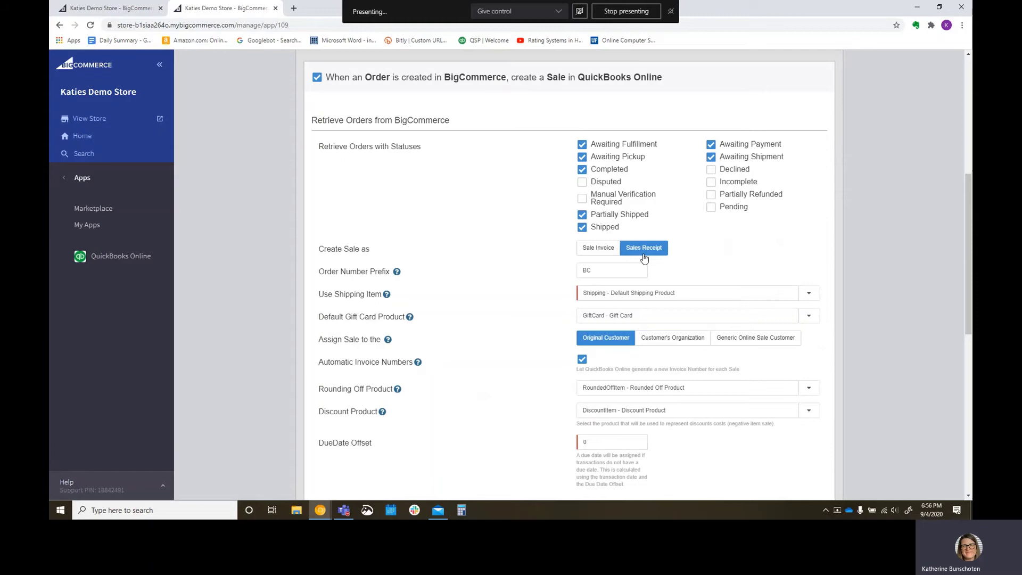
pyautogui.scroll(-7, 644, 246)
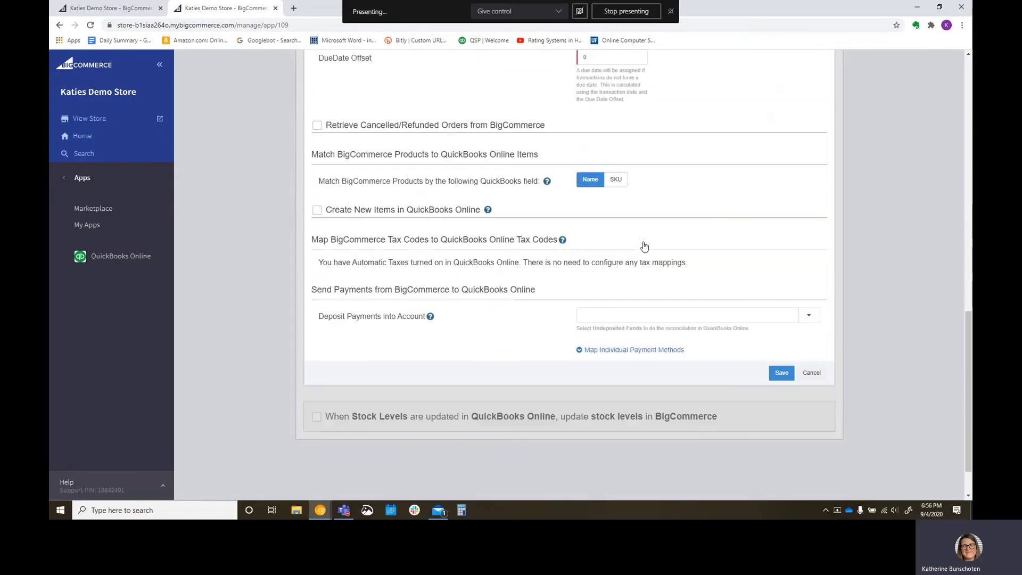
# Retrieve cancelled/refunded orders with 1000 · Church Checking Account as the fallback account.
pyautogui.click(326, 133)
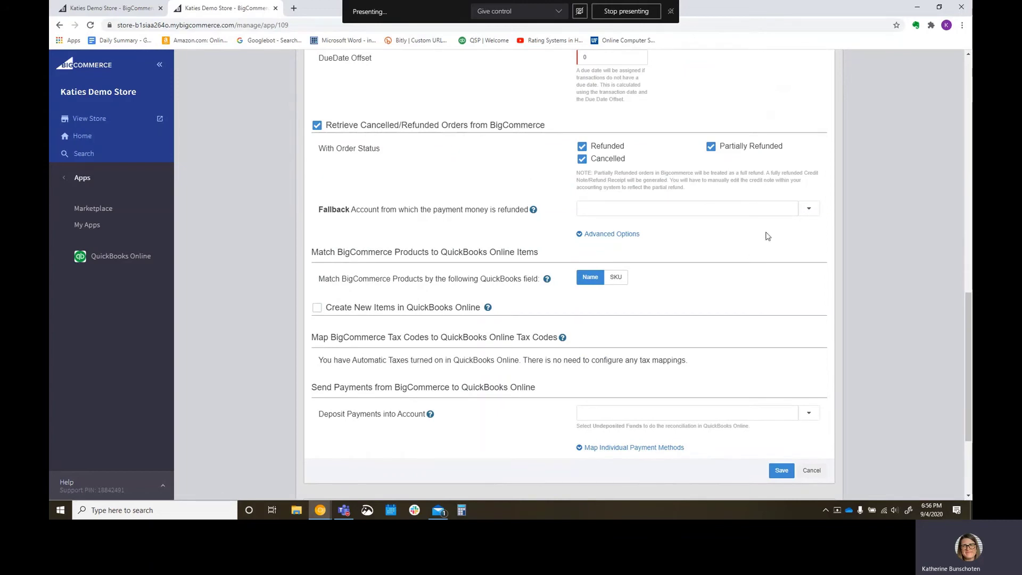
pyautogui.click(811, 212)
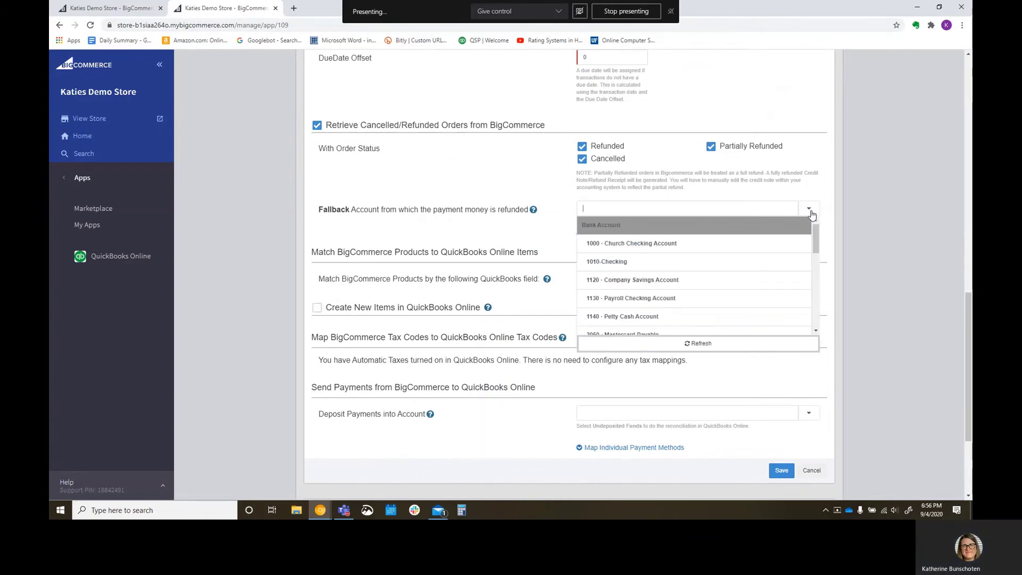
pyautogui.click(739, 243)
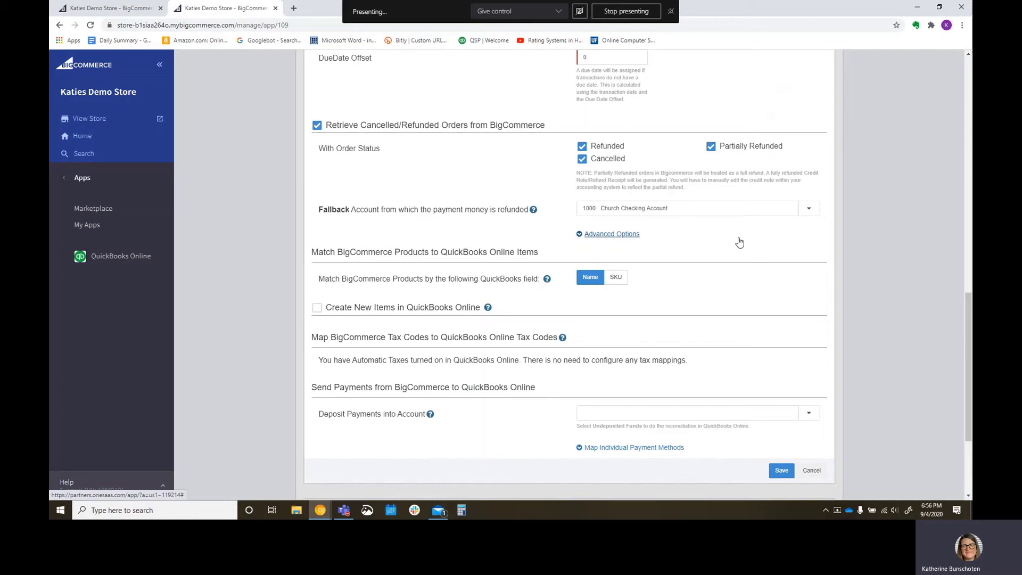
# Expand the advanced refund options and check the refund order prefix R-.
pyautogui.click(620, 235)
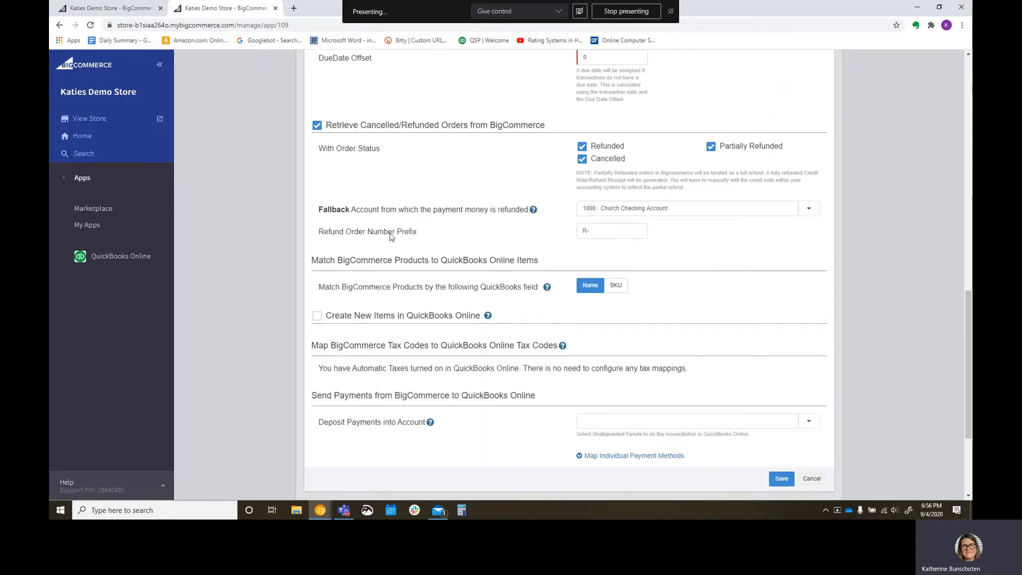
pyautogui.moveTo(418, 233); pyautogui.dragTo(315, 239)
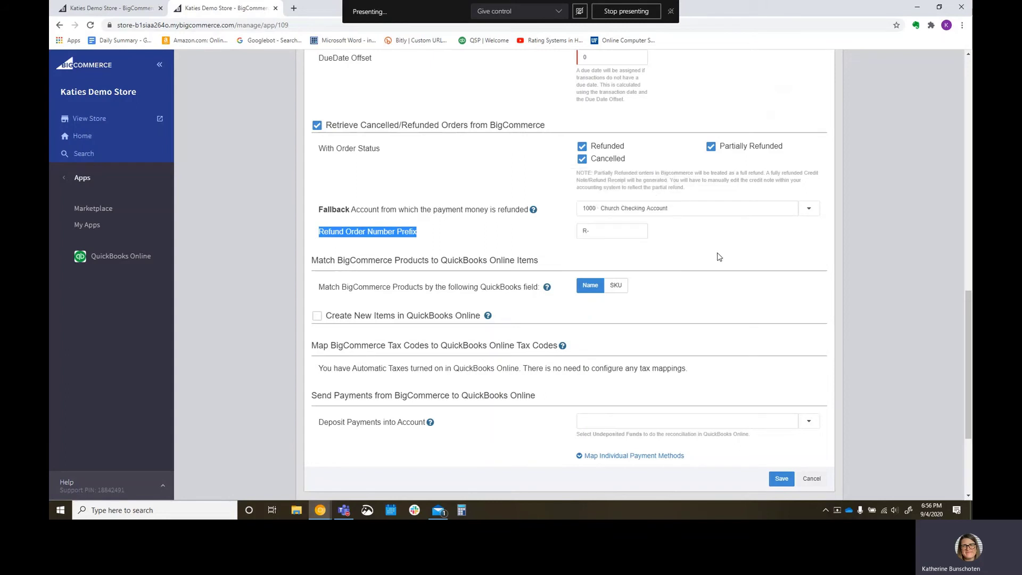
pyautogui.click(719, 255)
pyautogui.click(638, 234)
pyautogui.scroll(-3, 730, 249)
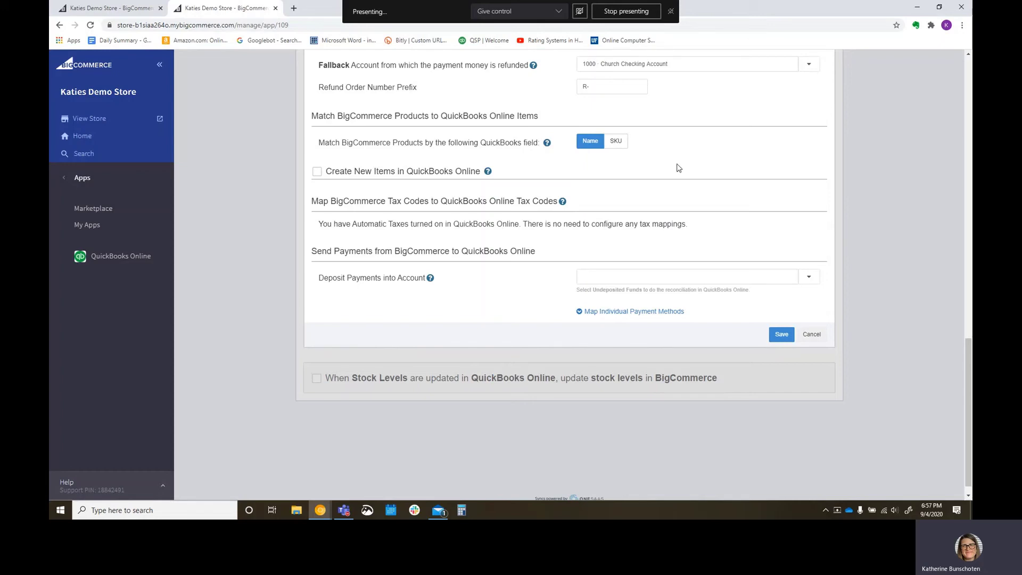
# Create new items as non-inventoried, using 4110 · Construction Income and 5110 · Job Related Costs.
pyautogui.click(317, 172)
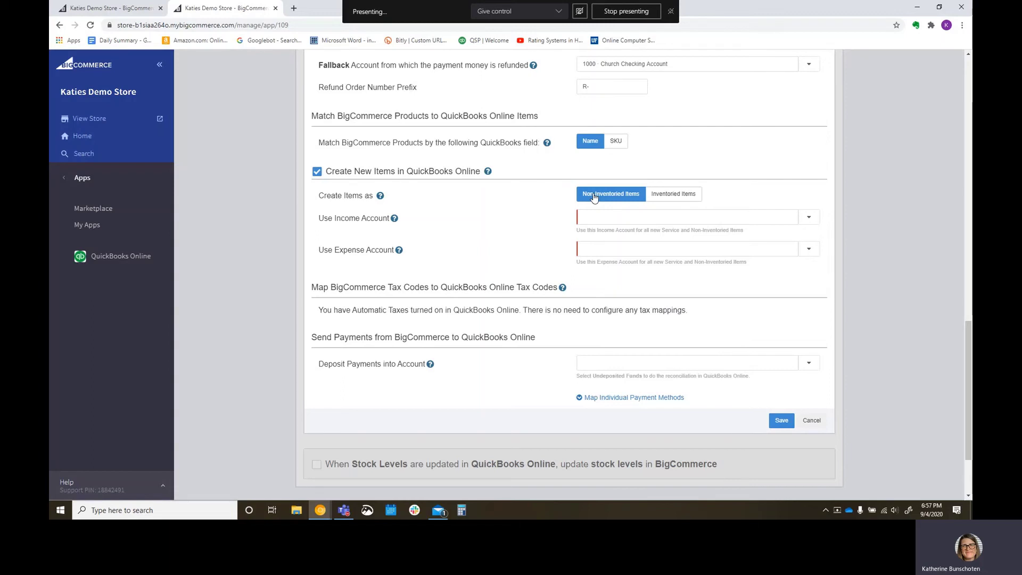
pyautogui.click(808, 218)
pyautogui.click(777, 259)
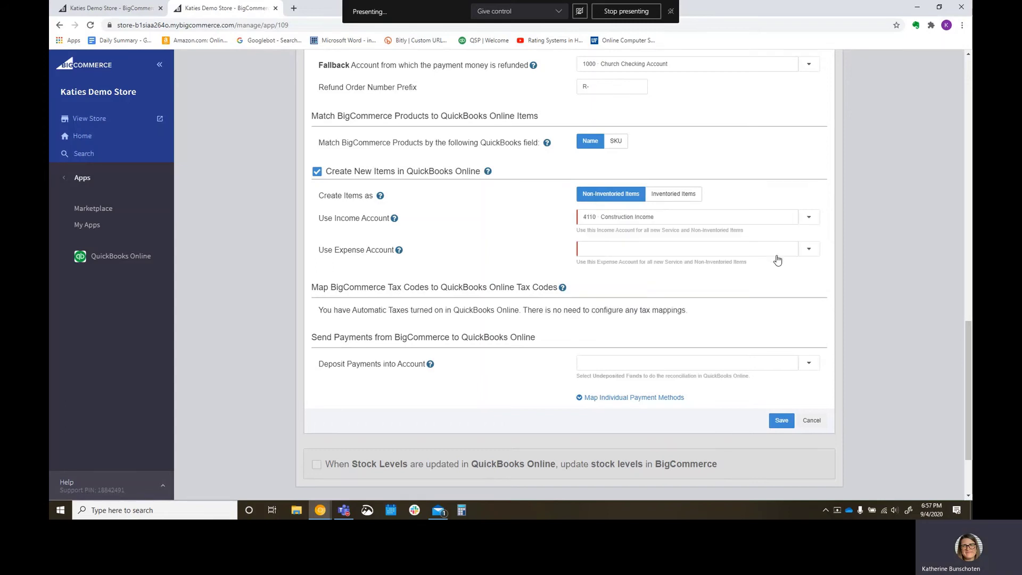
pyautogui.click(810, 250)
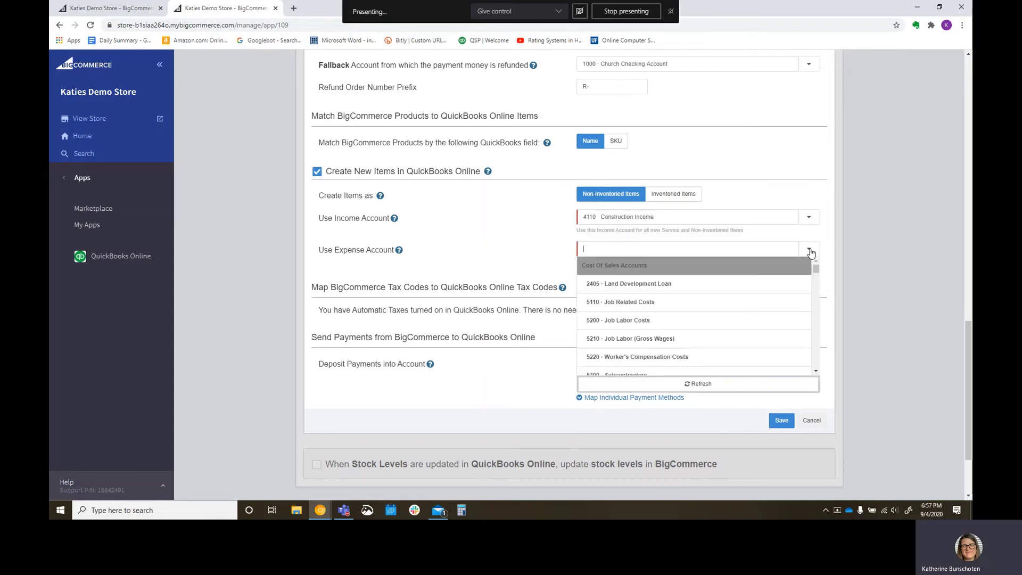
pyautogui.click(757, 302)
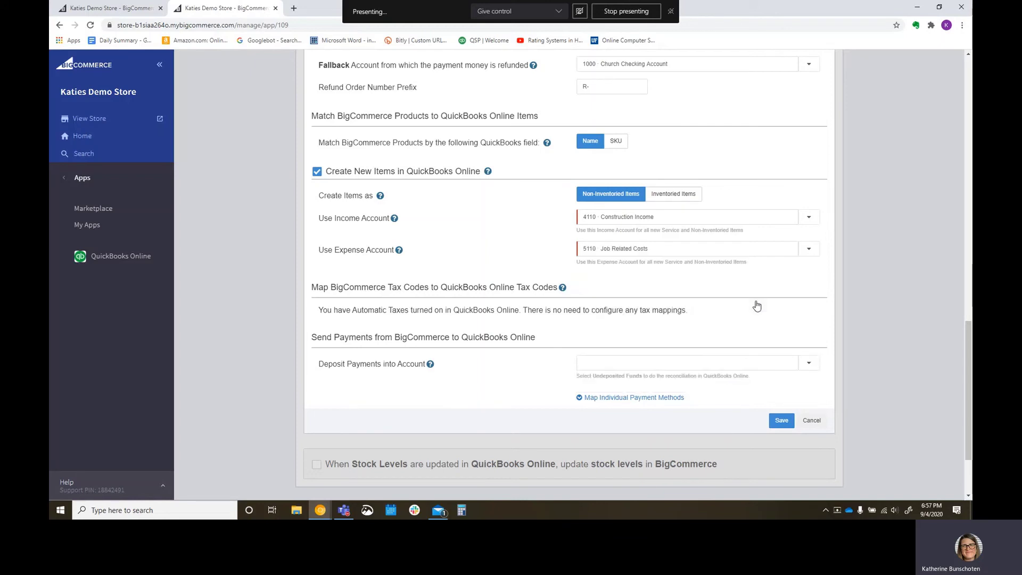
pyautogui.scroll(-1, 764, 299)
pyautogui.scroll(-2, 763, 299)
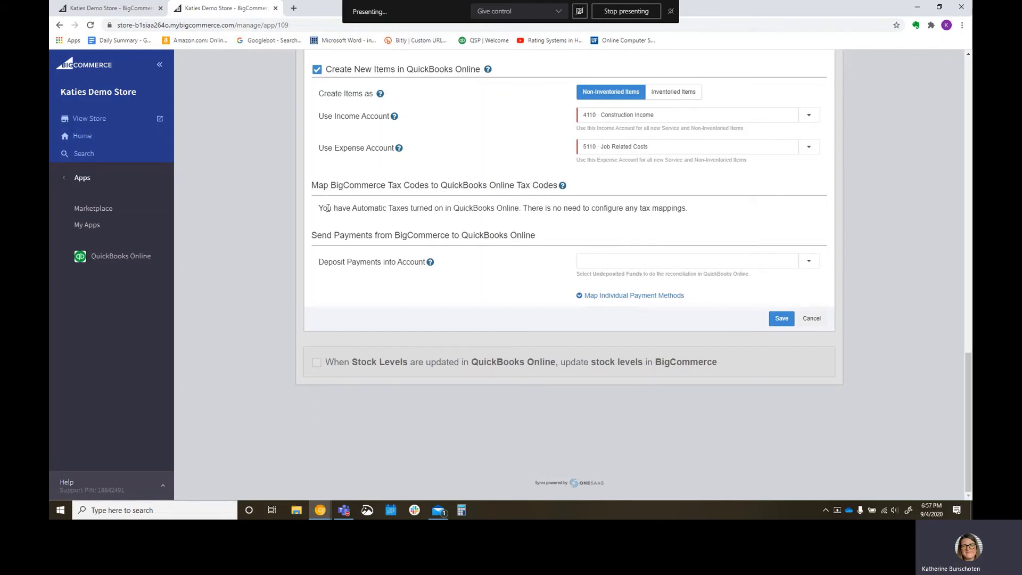
pyautogui.moveTo(328, 207); pyautogui.dragTo(628, 217)
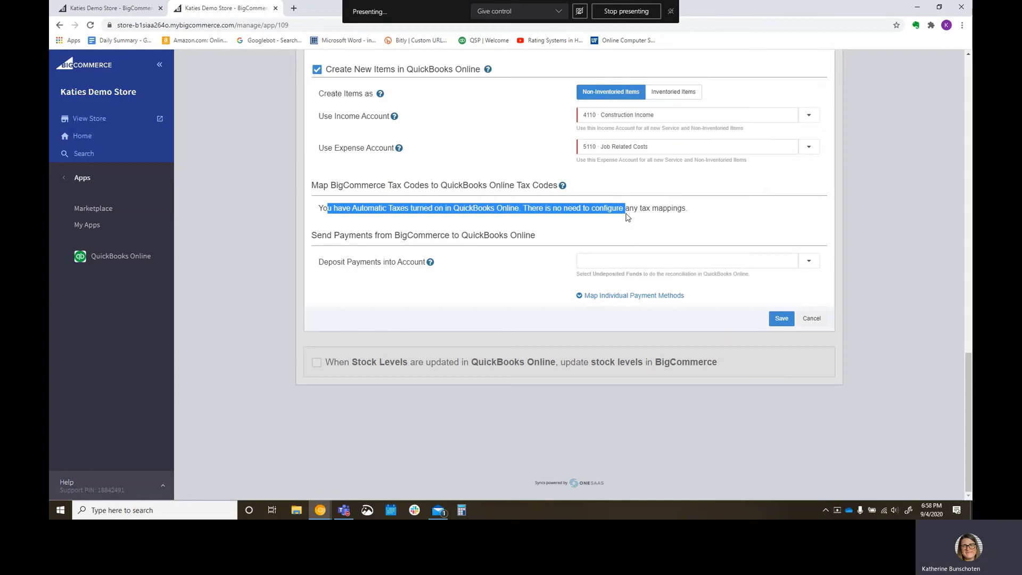
# Set Deposit Payments into Account to 1390 · Undeposited Funds.
pyautogui.click(686, 230)
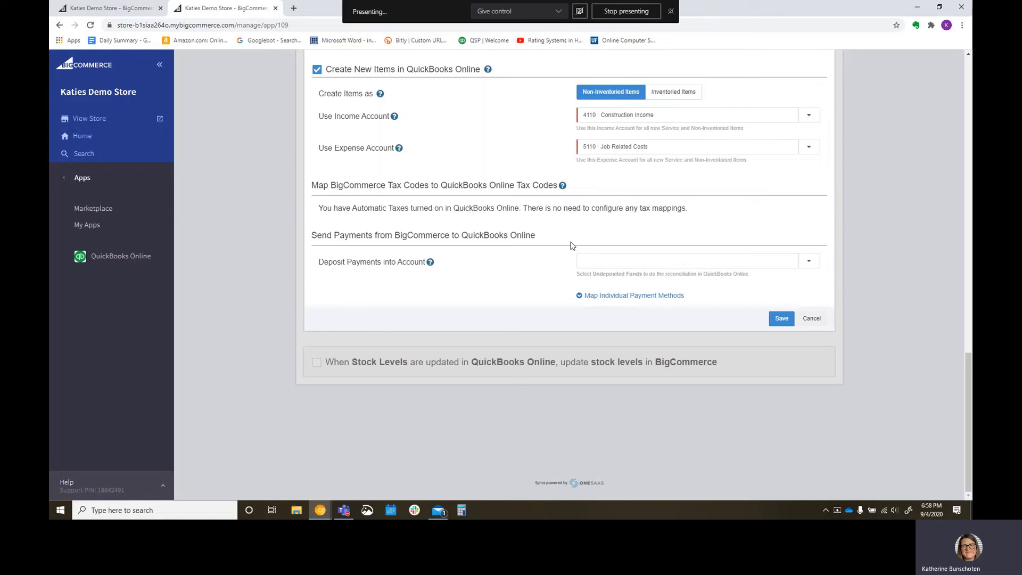
pyautogui.click(817, 269)
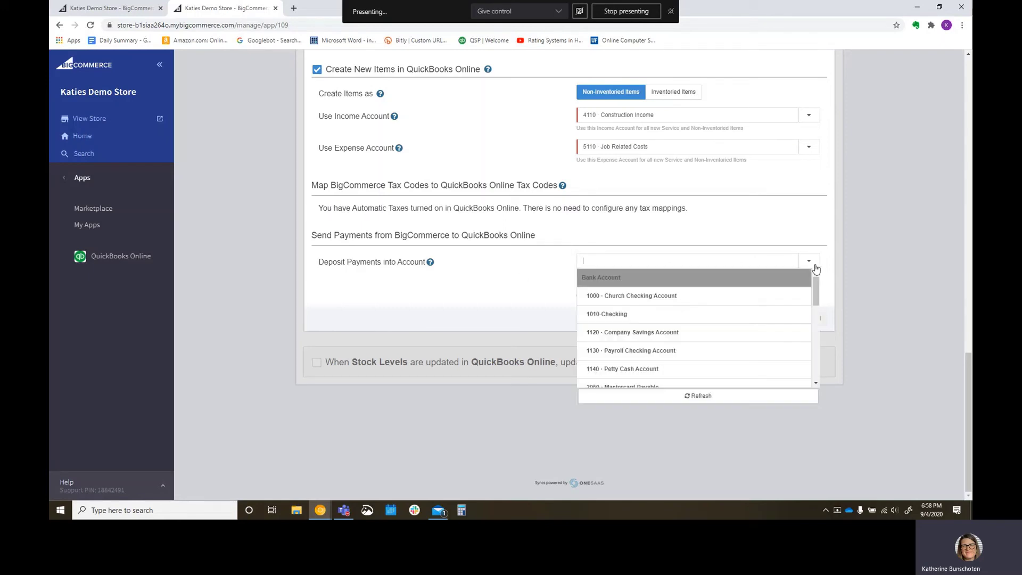
pyautogui.scroll(-3, 738, 314)
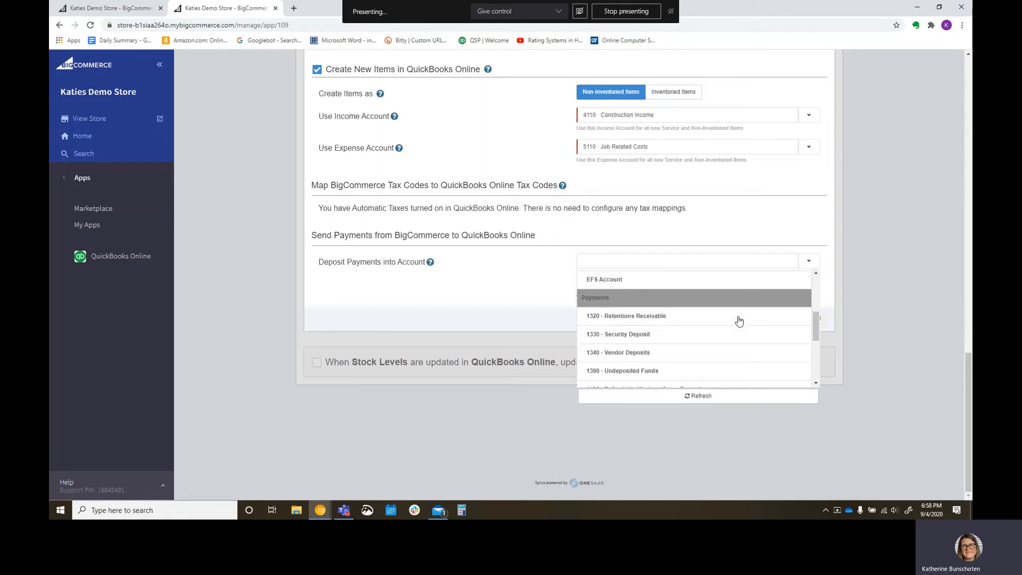
pyautogui.click(721, 371)
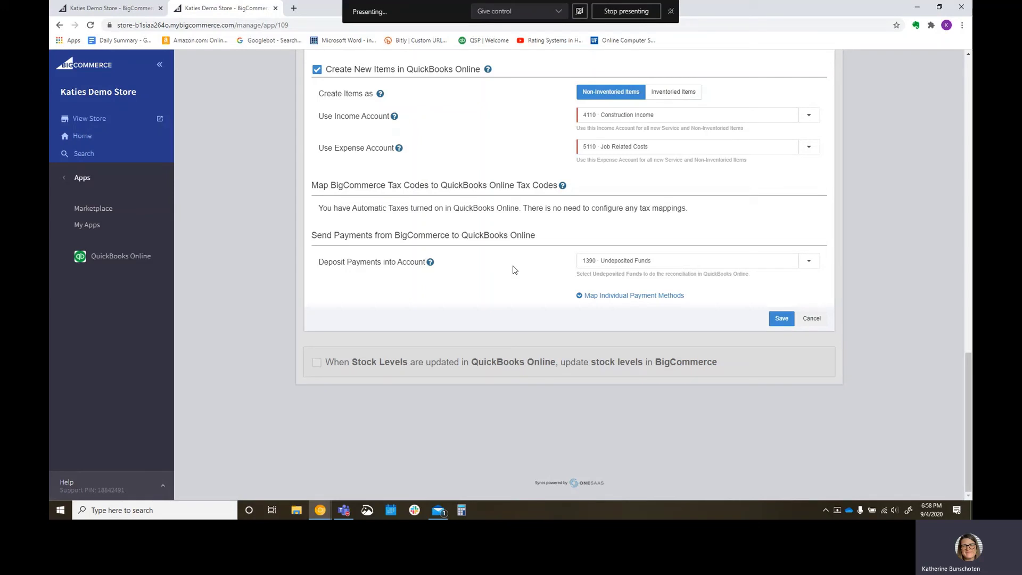
# Review the Braintree, Store Credit and Test Payment Gateway payment mappings, then save the settings.
pyautogui.click(646, 296)
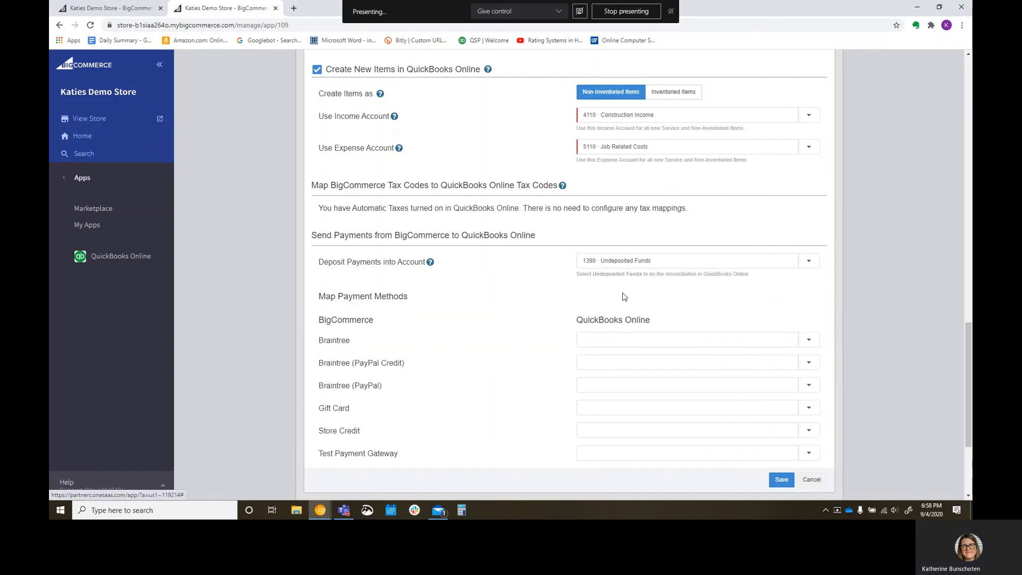
pyautogui.moveTo(416, 299); pyautogui.dragTo(308, 290)
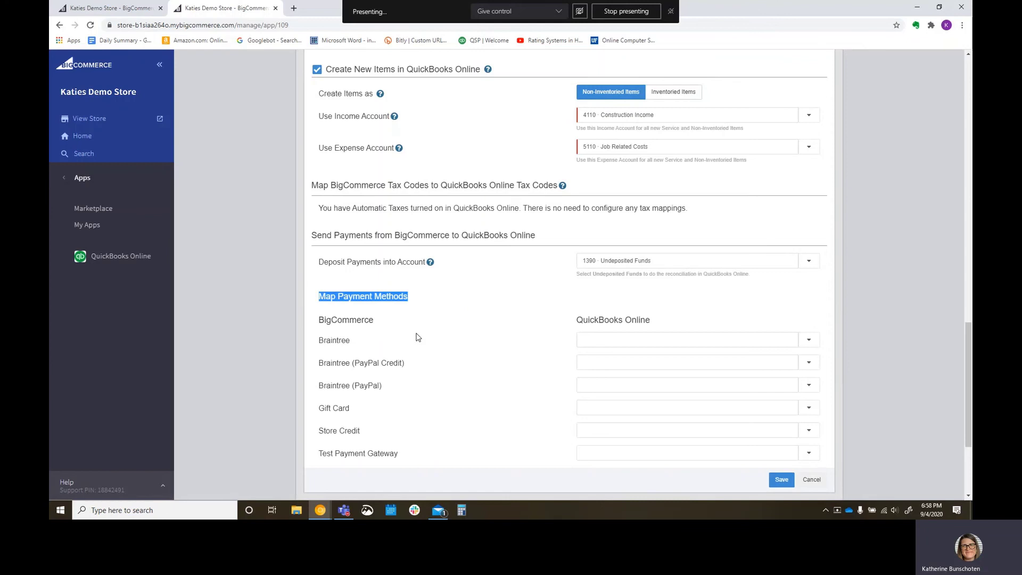
pyautogui.scroll(-2, 415, 337)
pyautogui.click(580, 226)
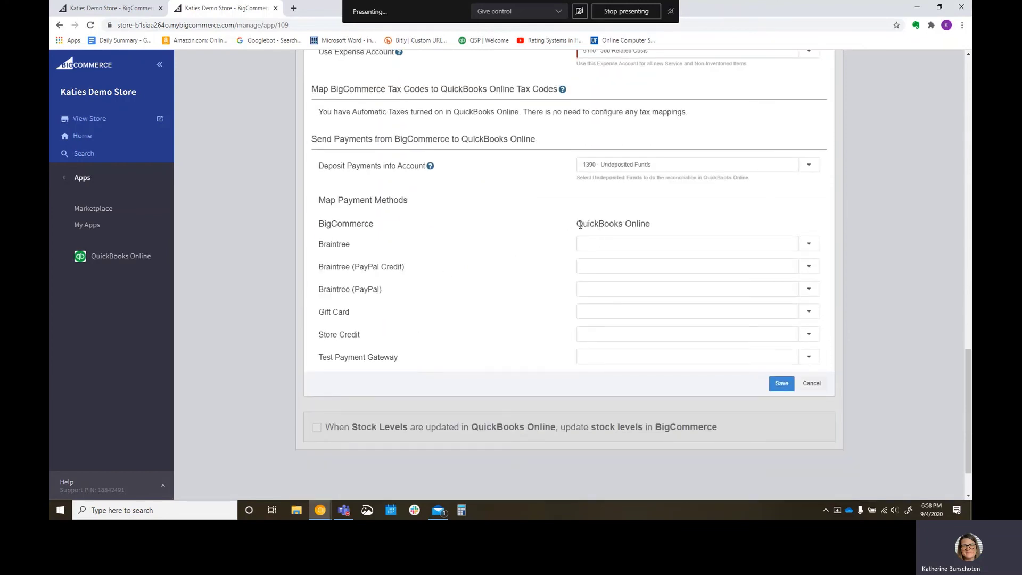
pyautogui.moveTo(581, 226); pyautogui.dragTo(676, 231)
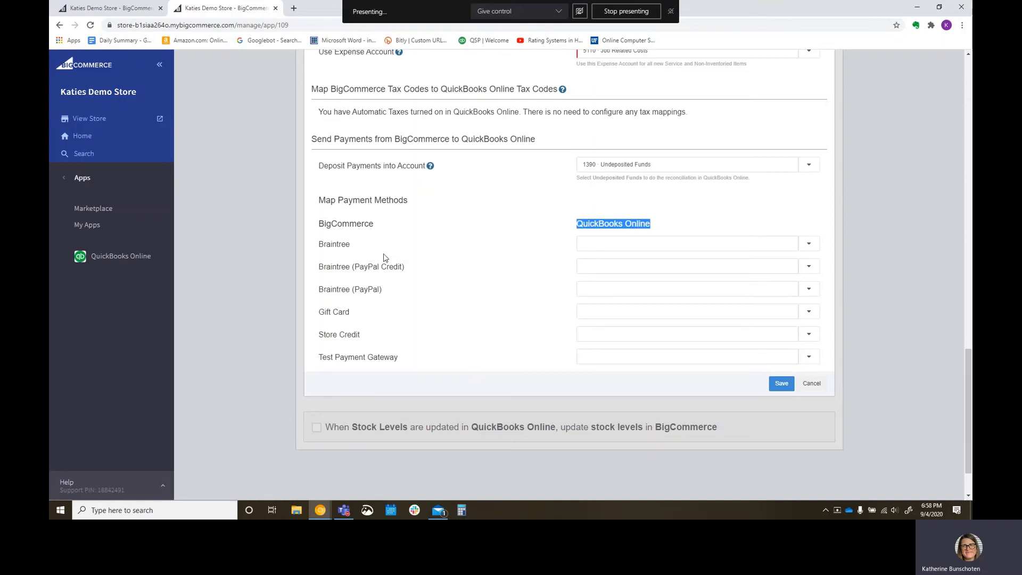
pyautogui.moveTo(381, 258); pyautogui.dragTo(331, 257)
pyautogui.click(485, 255)
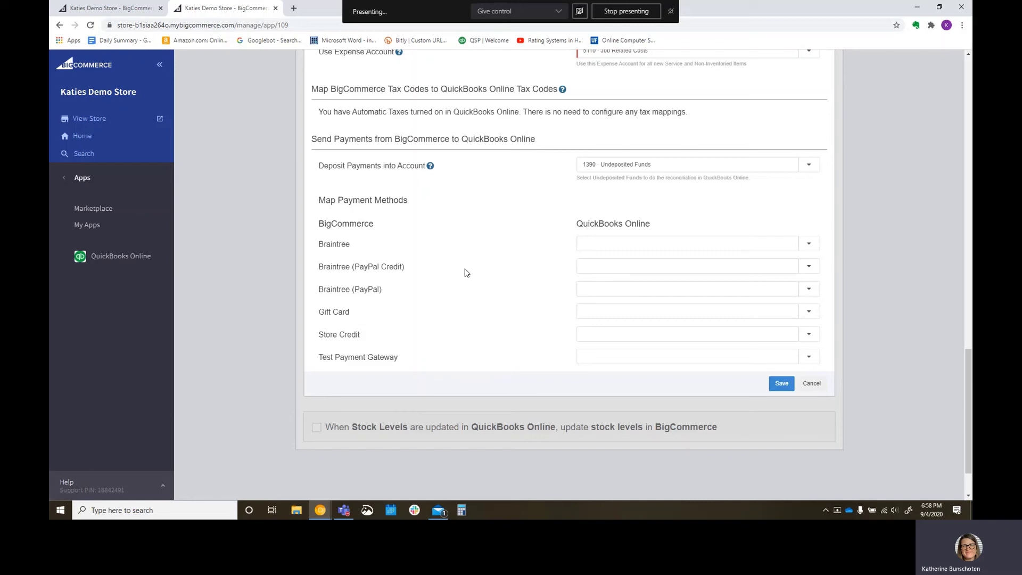
pyautogui.moveTo(319, 331)
pyautogui.mouseDown()
pyautogui.moveTo(343, 331)
pyautogui.moveTo(320, 333)
pyautogui.mouseUp()
pyautogui.moveTo(415, 365); pyautogui.dragTo(324, 359)
pyautogui.click(467, 369)
pyautogui.click(781, 384)
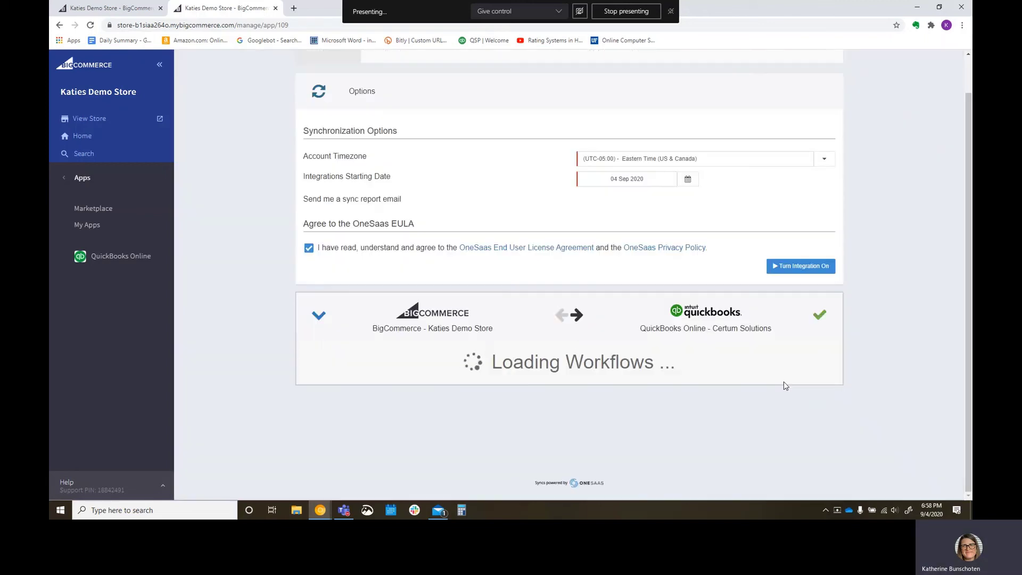
# Enable the Stock Levels workflow from QuickBooks Online, leaving 'Match by' set to Name.
pyautogui.scroll(-1, 727, 288)
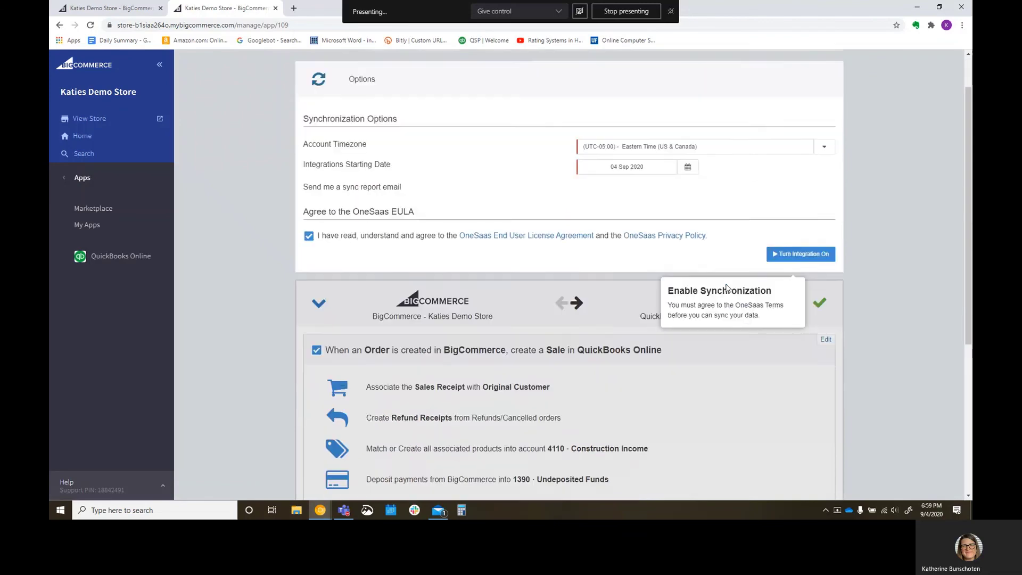
pyautogui.scroll(-3, 727, 288)
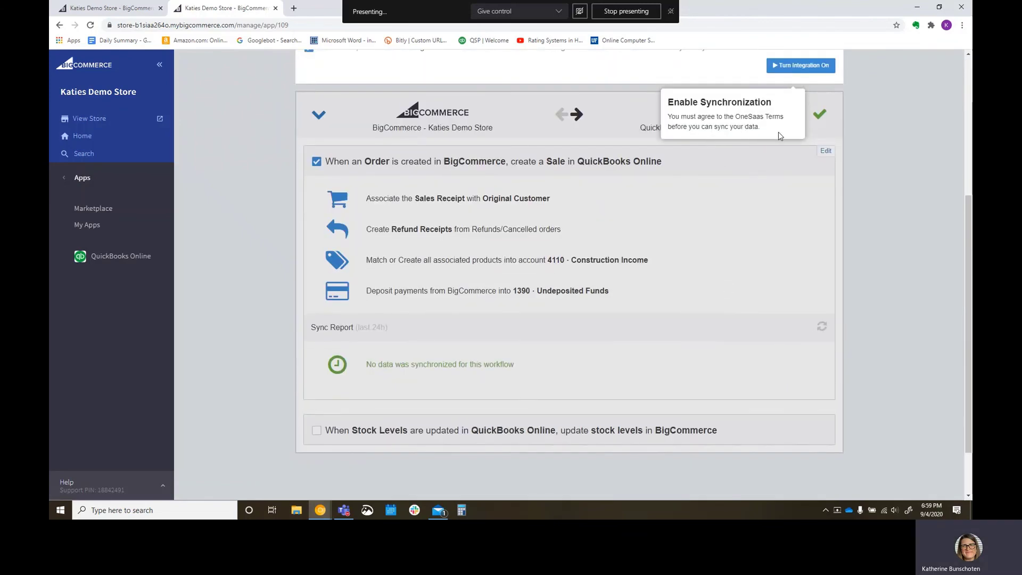
pyautogui.scroll(3, 876, 240)
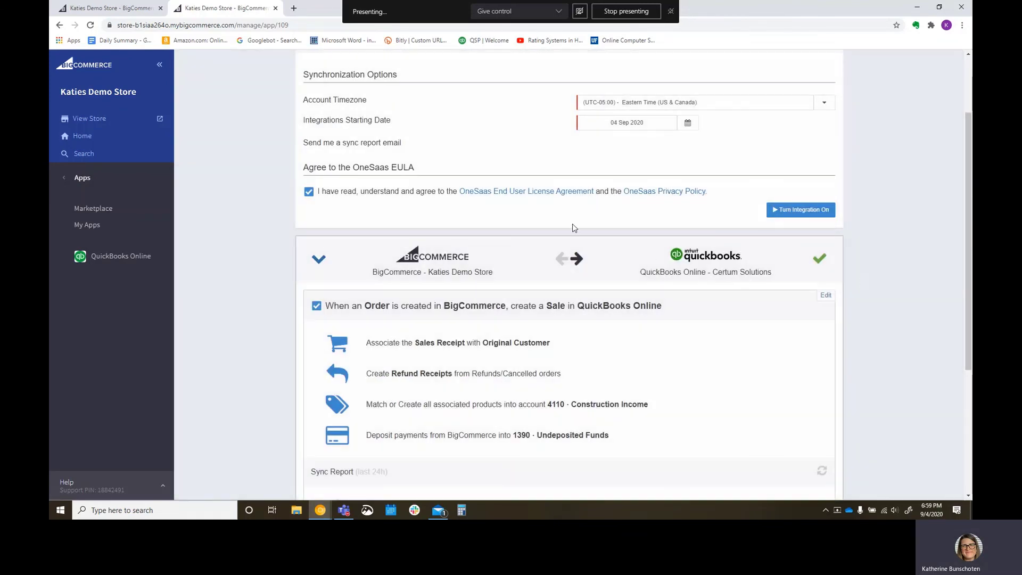
pyautogui.scroll(-4, 573, 277)
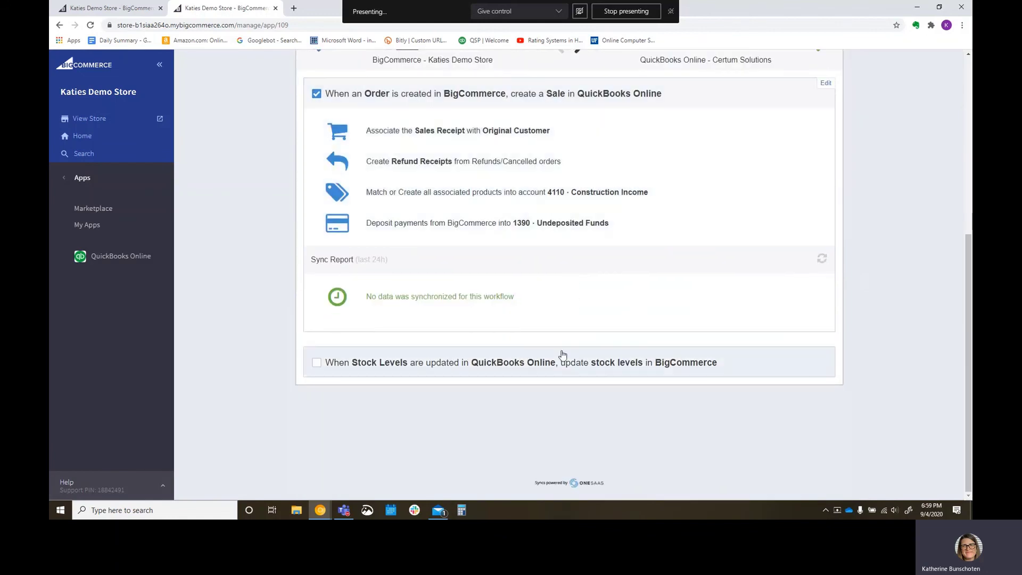
pyautogui.click(316, 364)
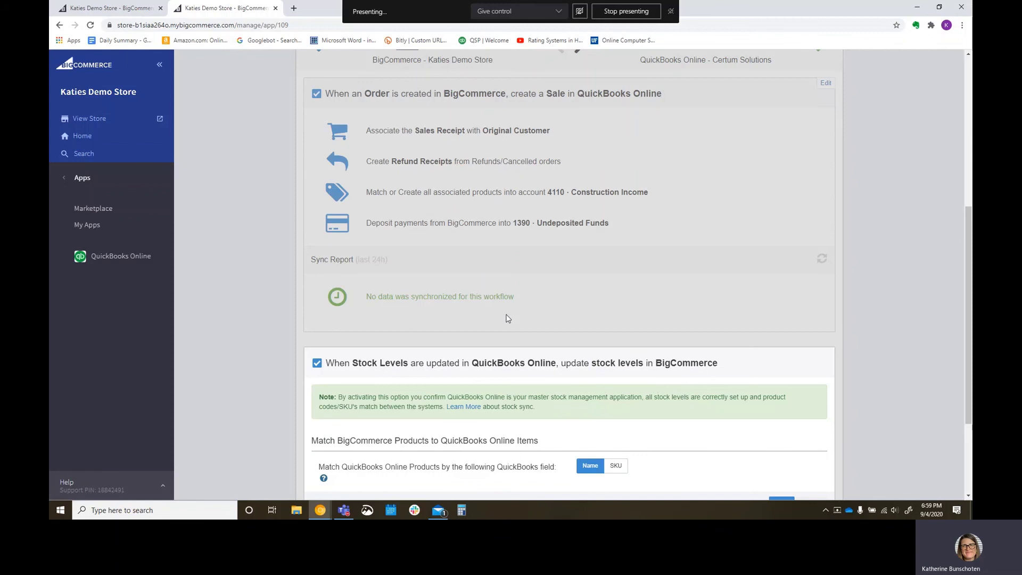
pyautogui.scroll(-3, 505, 310)
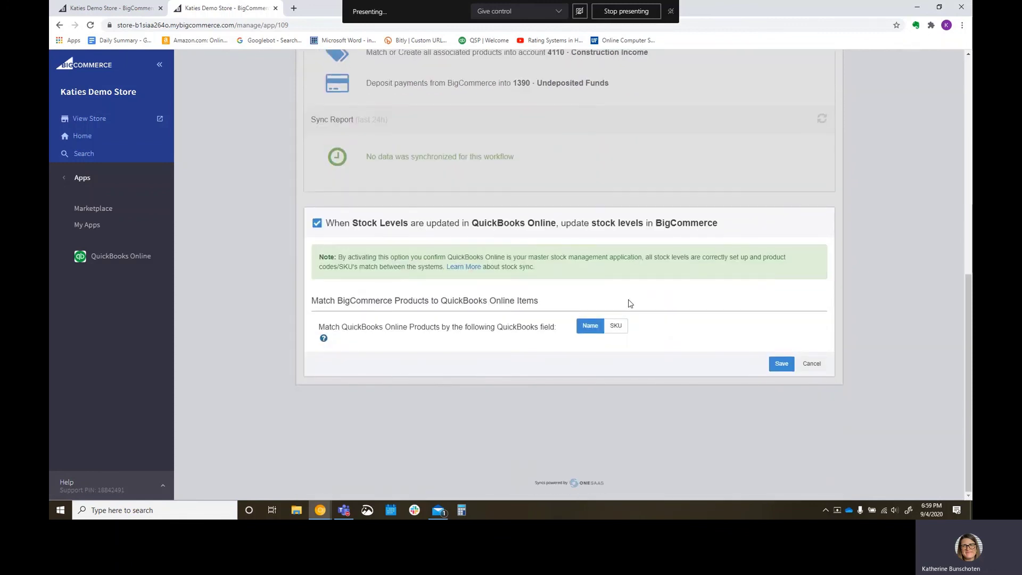
pyautogui.moveTo(536, 266); pyautogui.dragTo(320, 256)
pyautogui.click(320, 257)
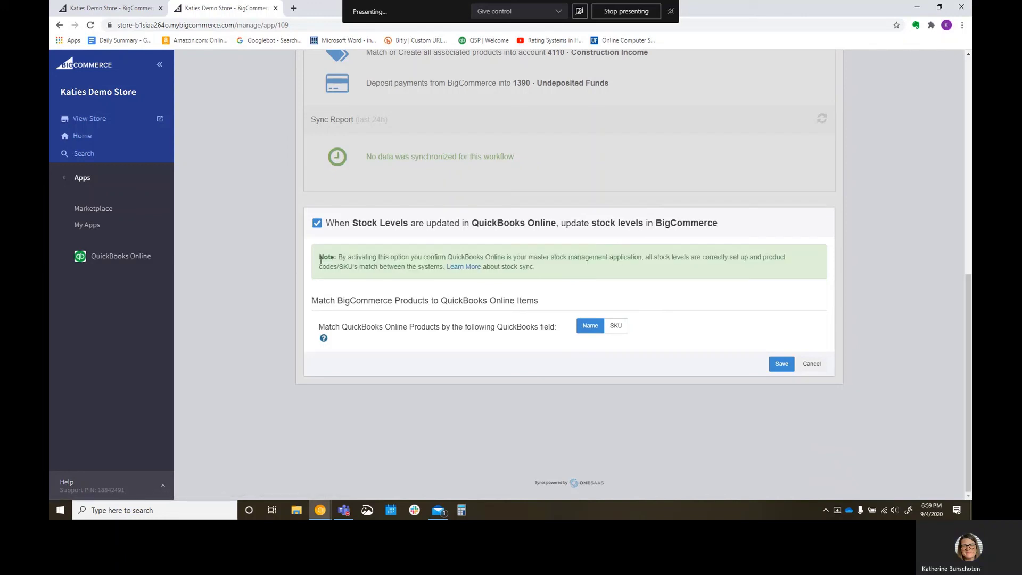
pyautogui.moveTo(535, 267); pyautogui.dragTo(558, 267)
pyautogui.click(559, 268)
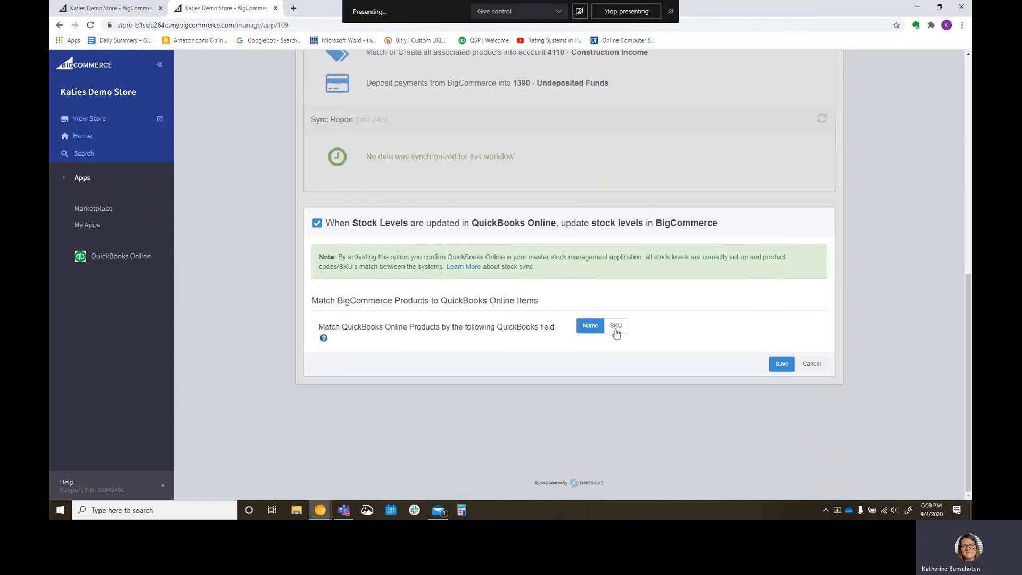
# Cancel the Confirm Stock Updates prompt so stock-level syncing stays off.
pyautogui.click(782, 363)
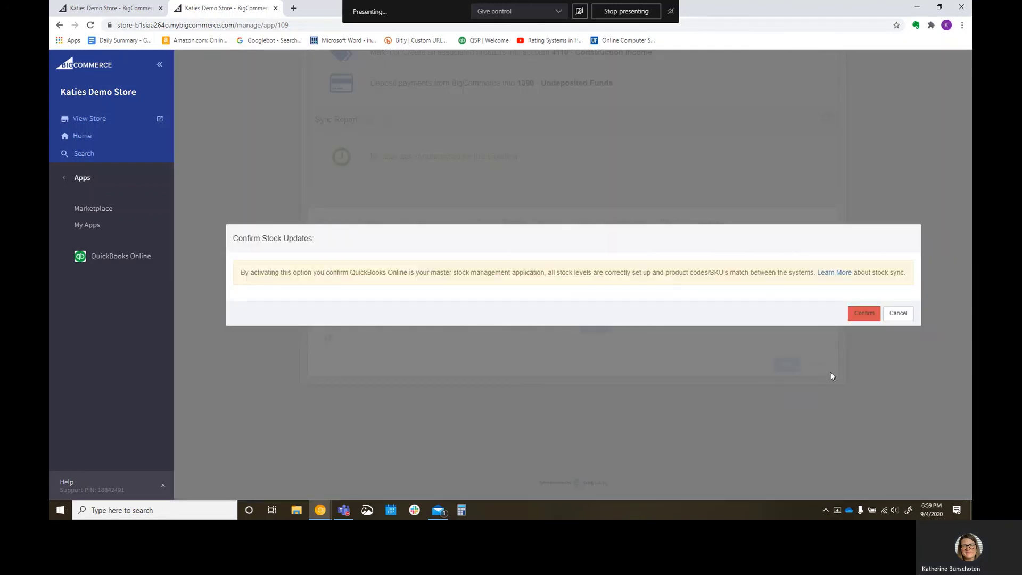
pyautogui.moveTo(276, 272); pyautogui.dragTo(900, 307)
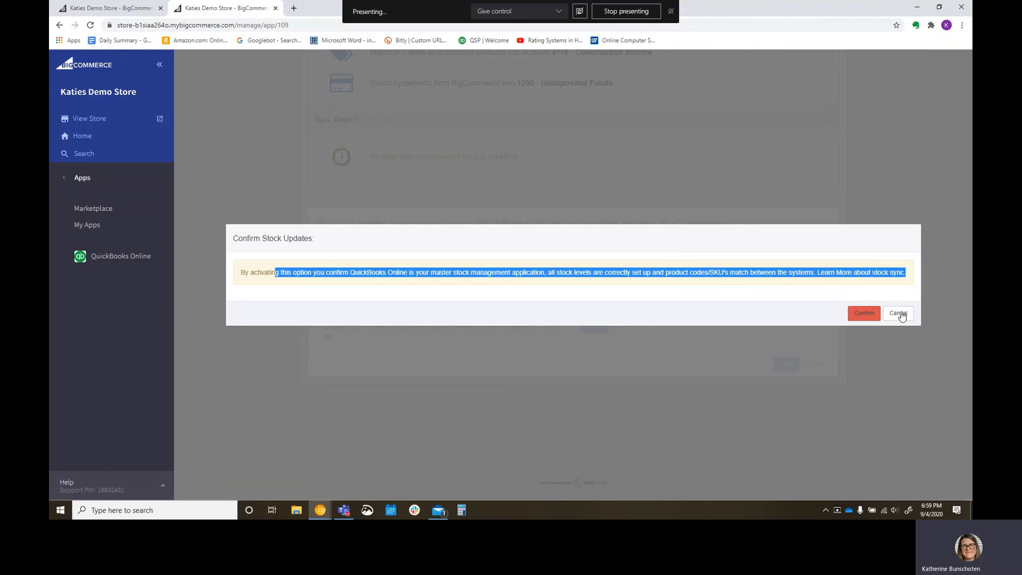
pyautogui.click(899, 313)
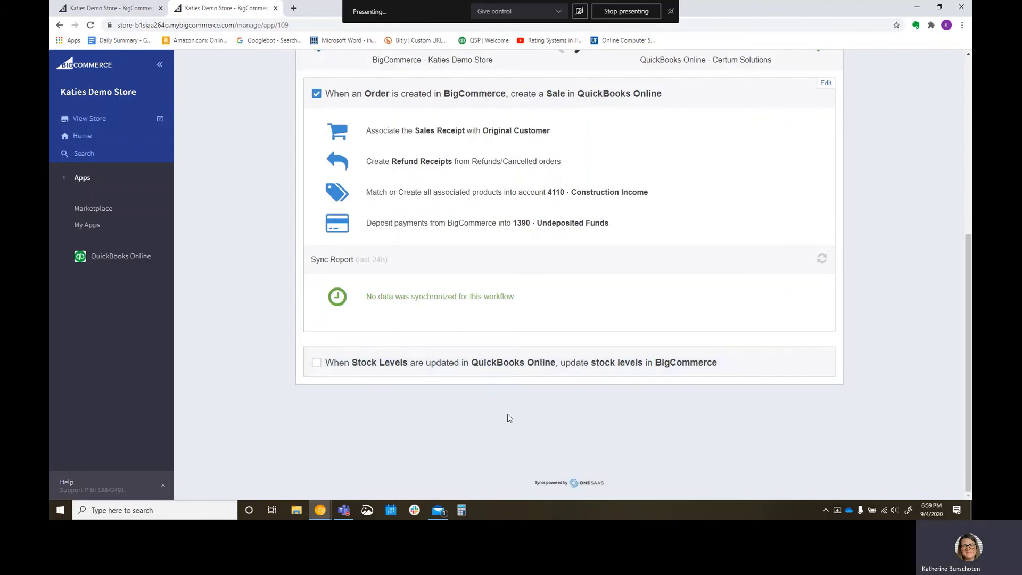
pyautogui.scroll(6, 514, 398)
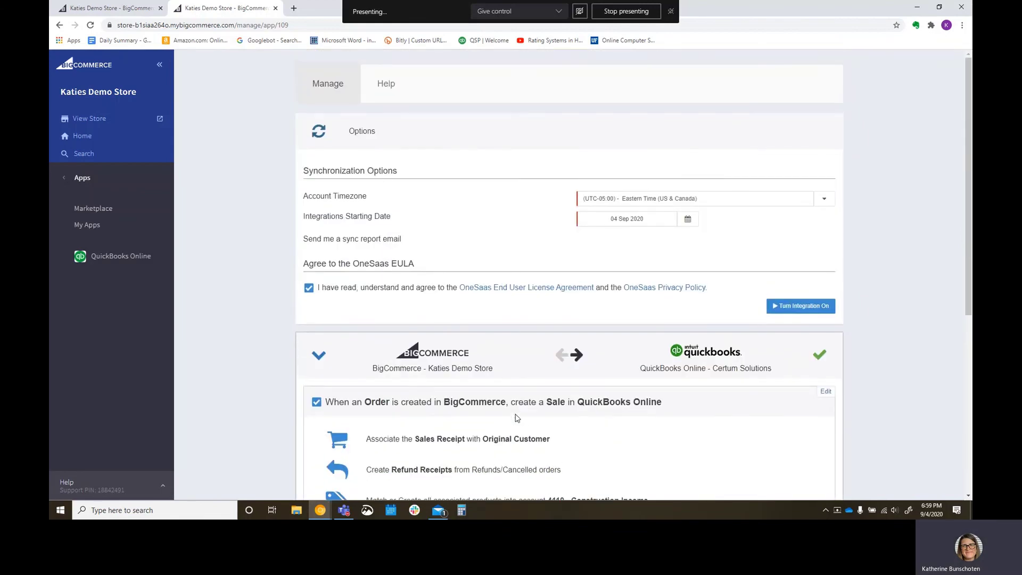
# Turn on the QuickBooks Online integration and confirm hourly automatic sync is active.
pyautogui.click(816, 311)
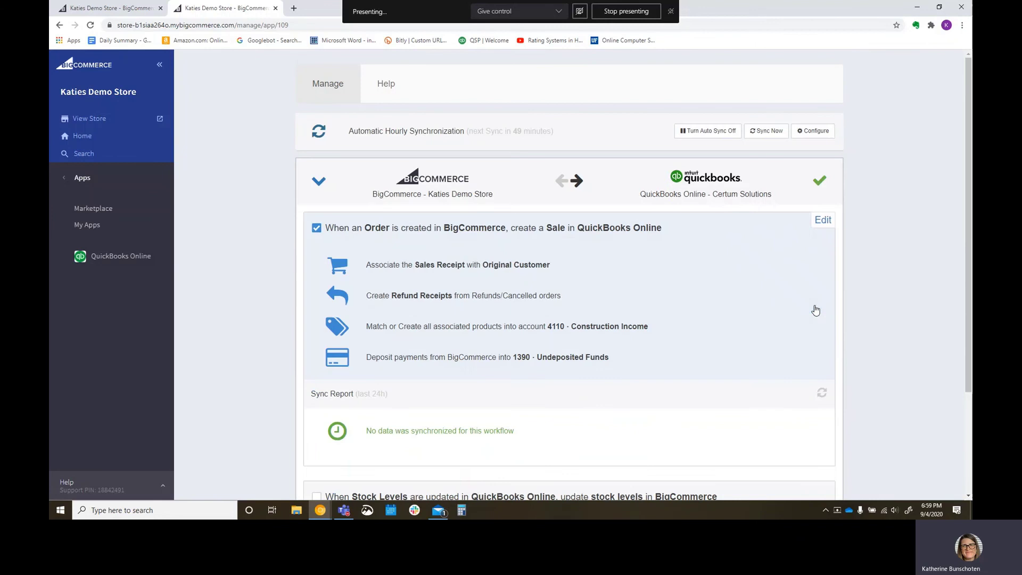
pyautogui.scroll(-3, 740, 347)
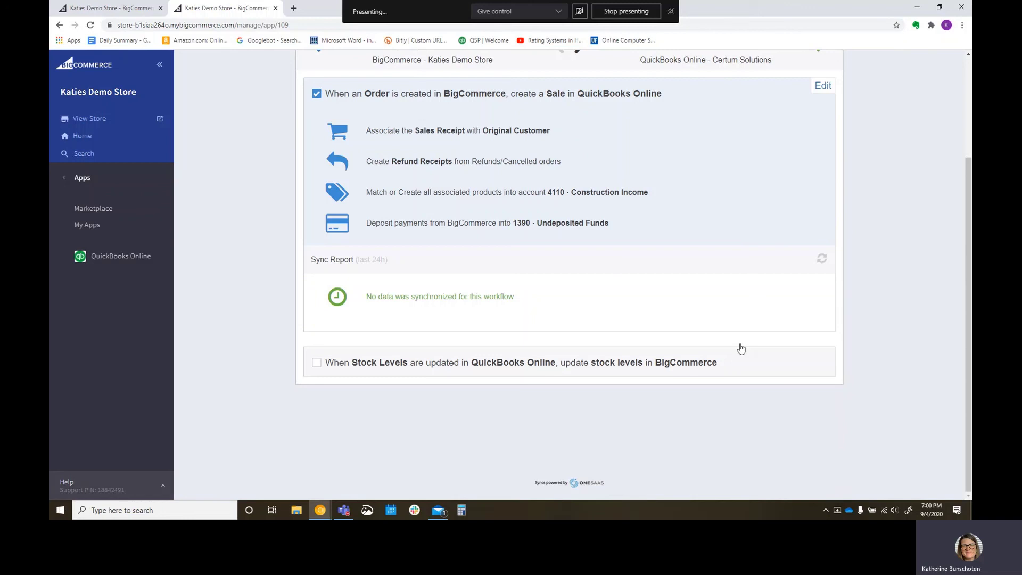
pyautogui.scroll(3, 804, 302)
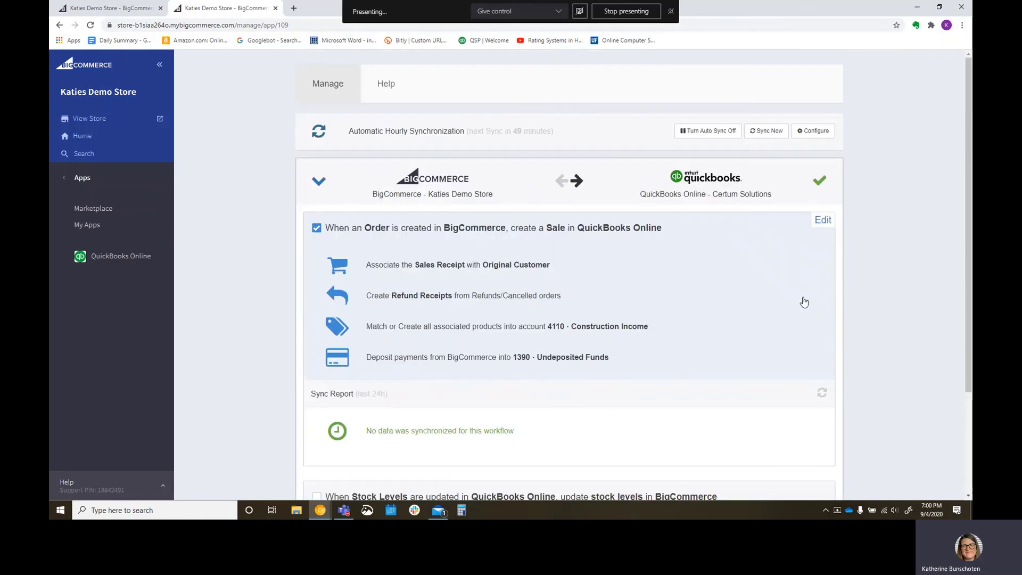